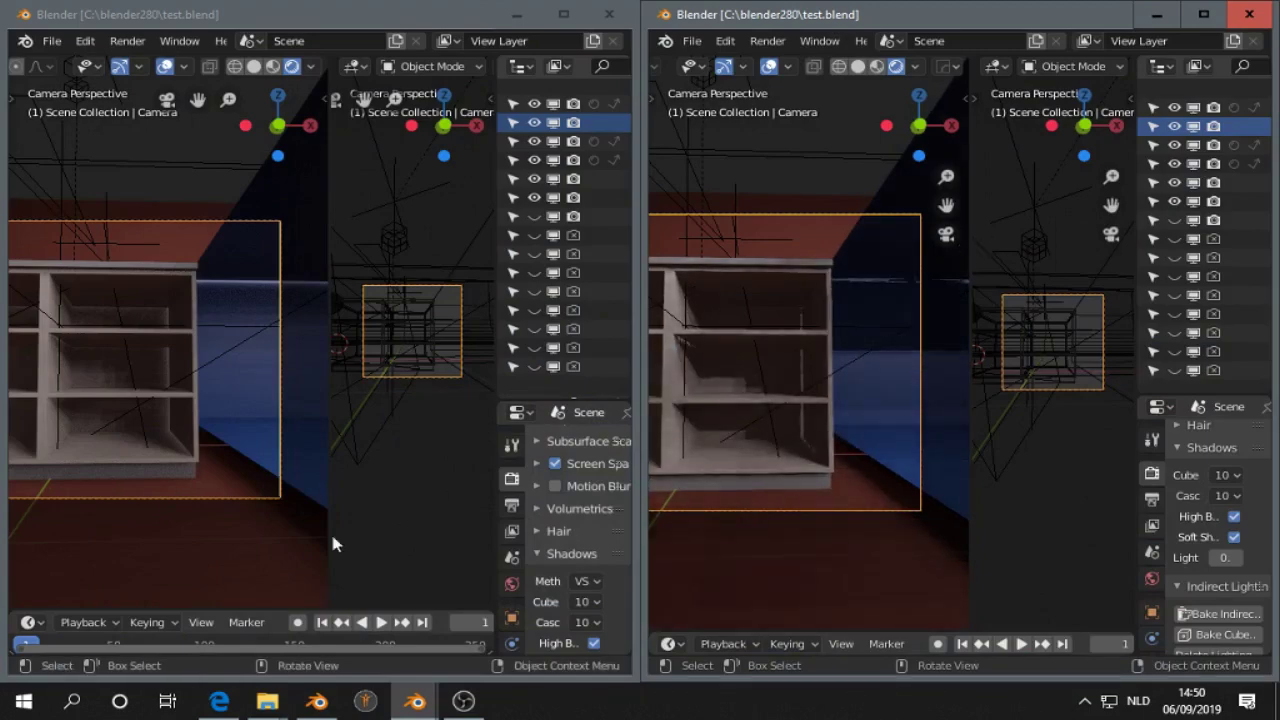
- Switch to the web browser and review the Shadows Redesign section of the Blender 2.81 Eevee release notes
click(218, 701)
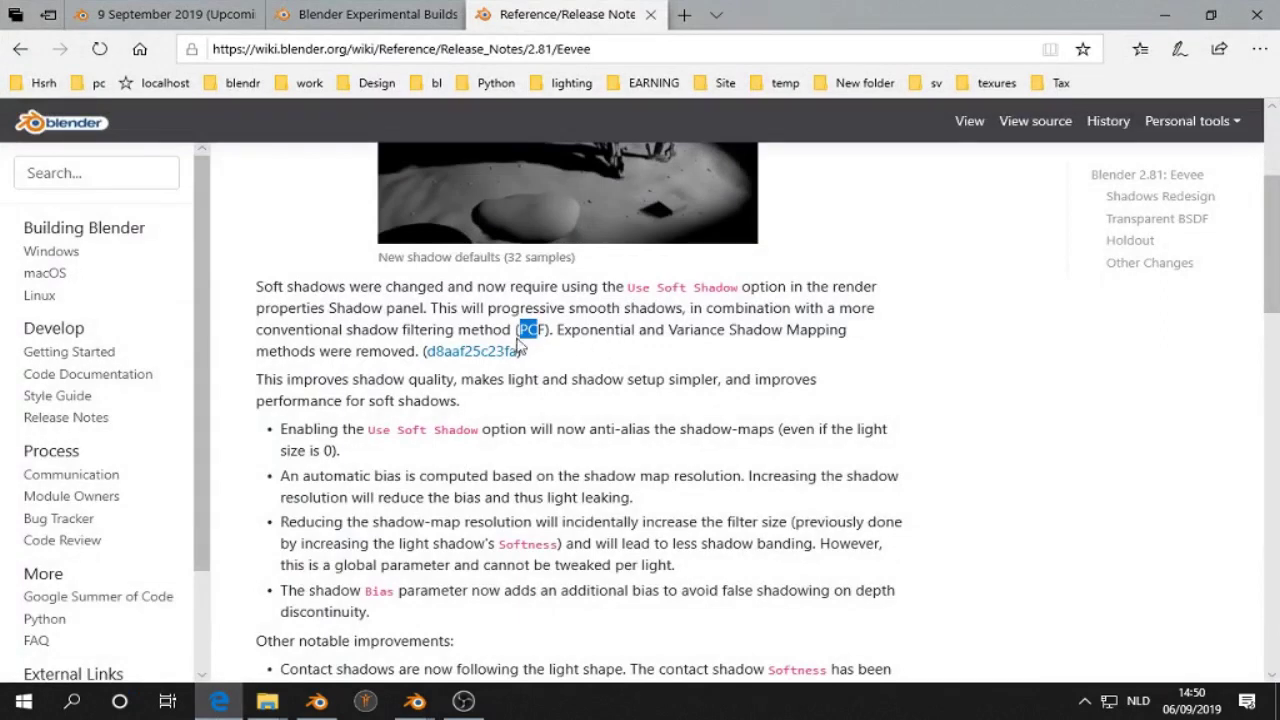
scroll(519, 337, up, 2)
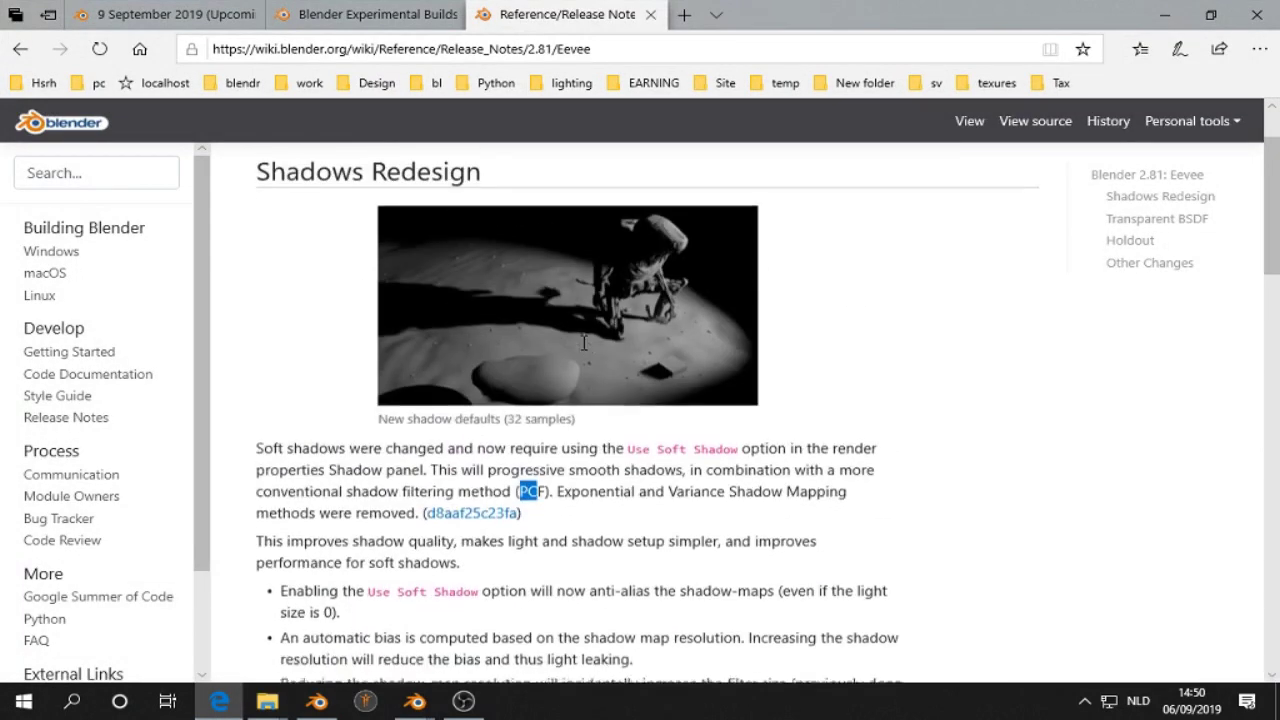
scroll(616, 475, down, 2)
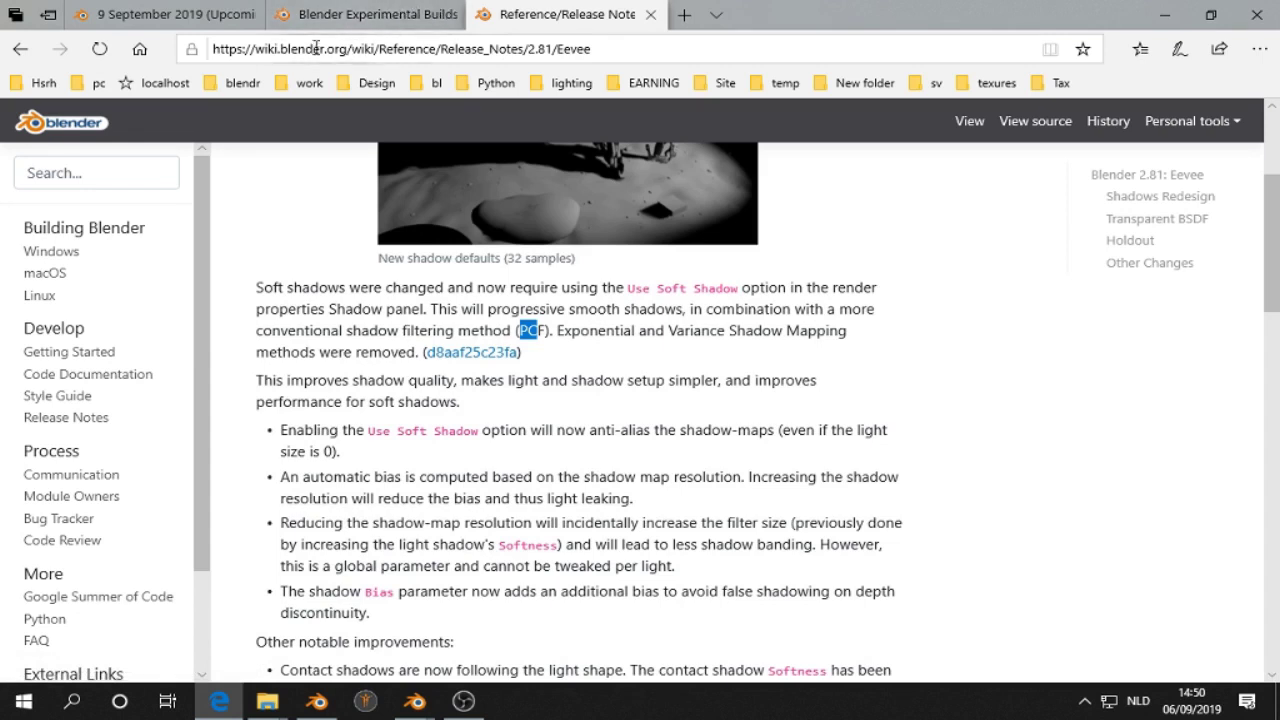
click(635, 49)
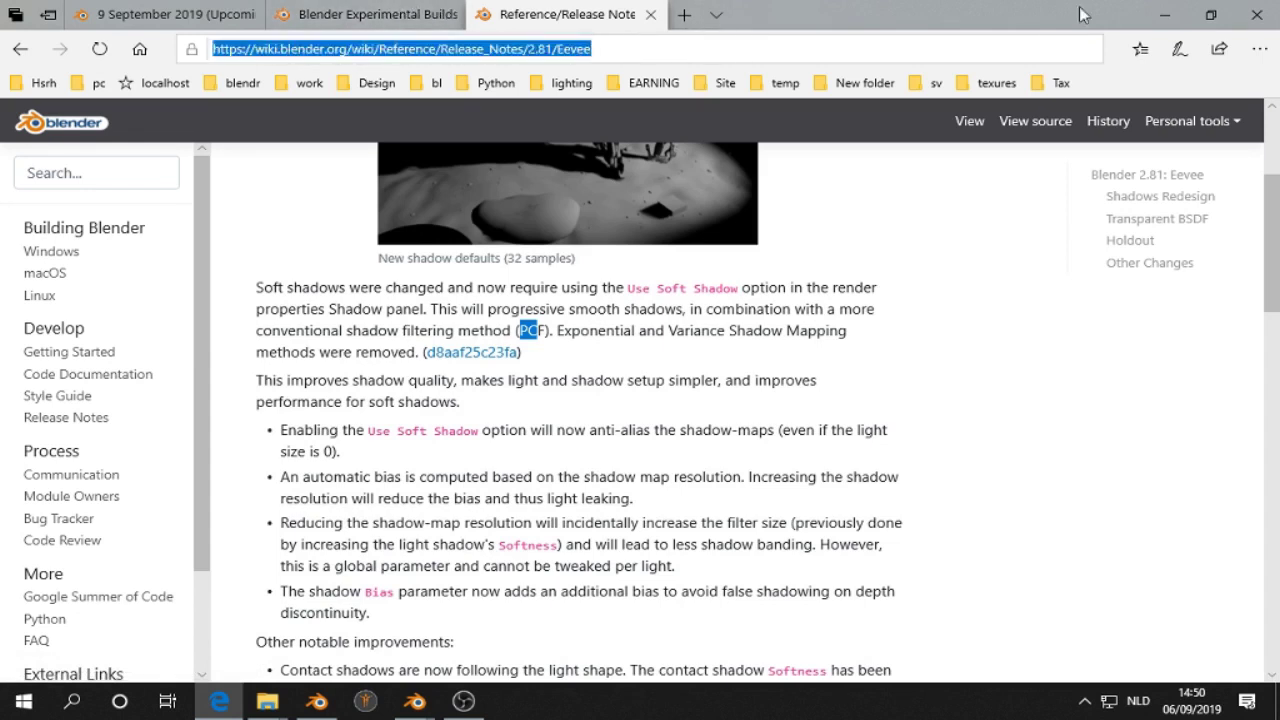
click(1167, 14)
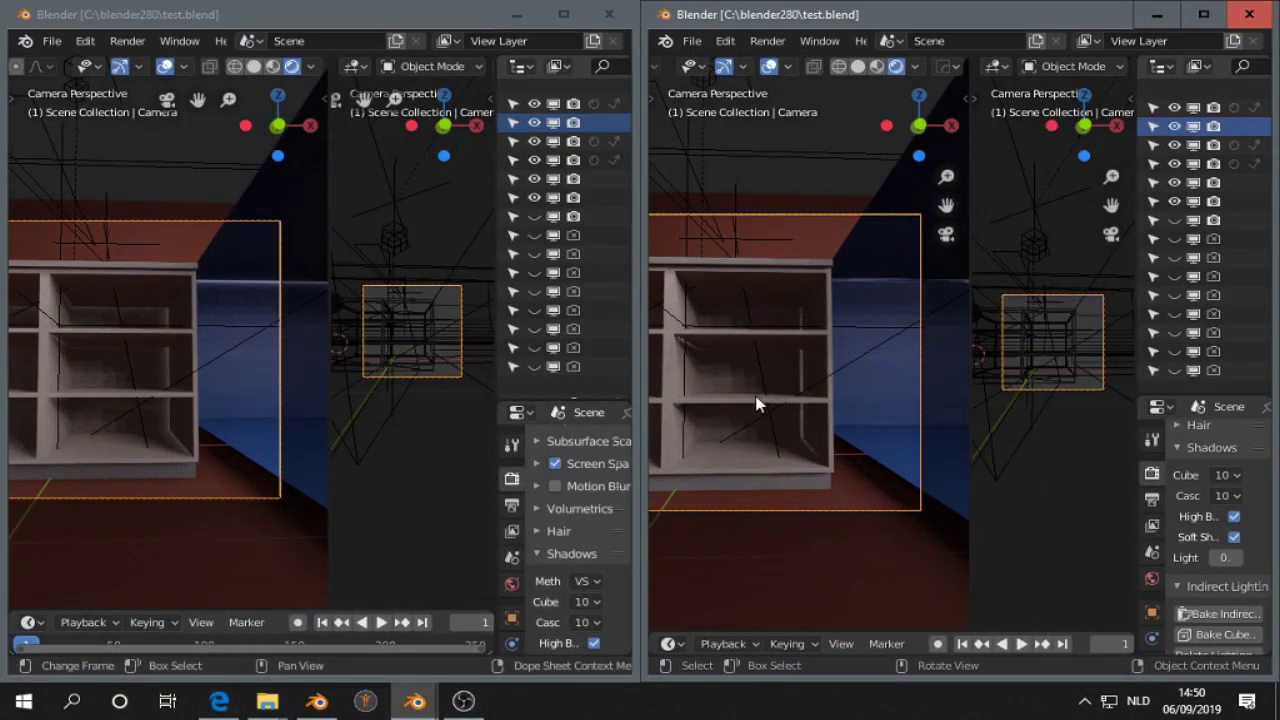
- In the Blender window without a shadow method option, widen the properties area and set the shadow Cube Size to 2048px
click(356, 14)
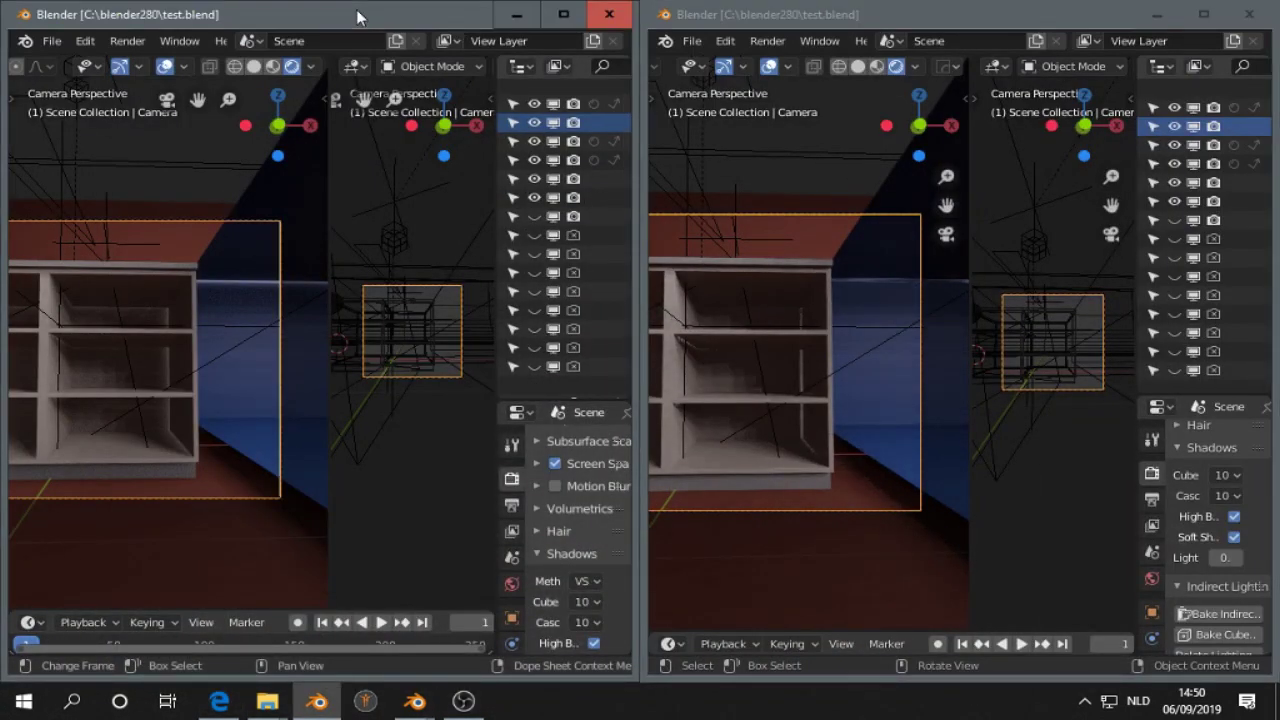
click(935, 22)
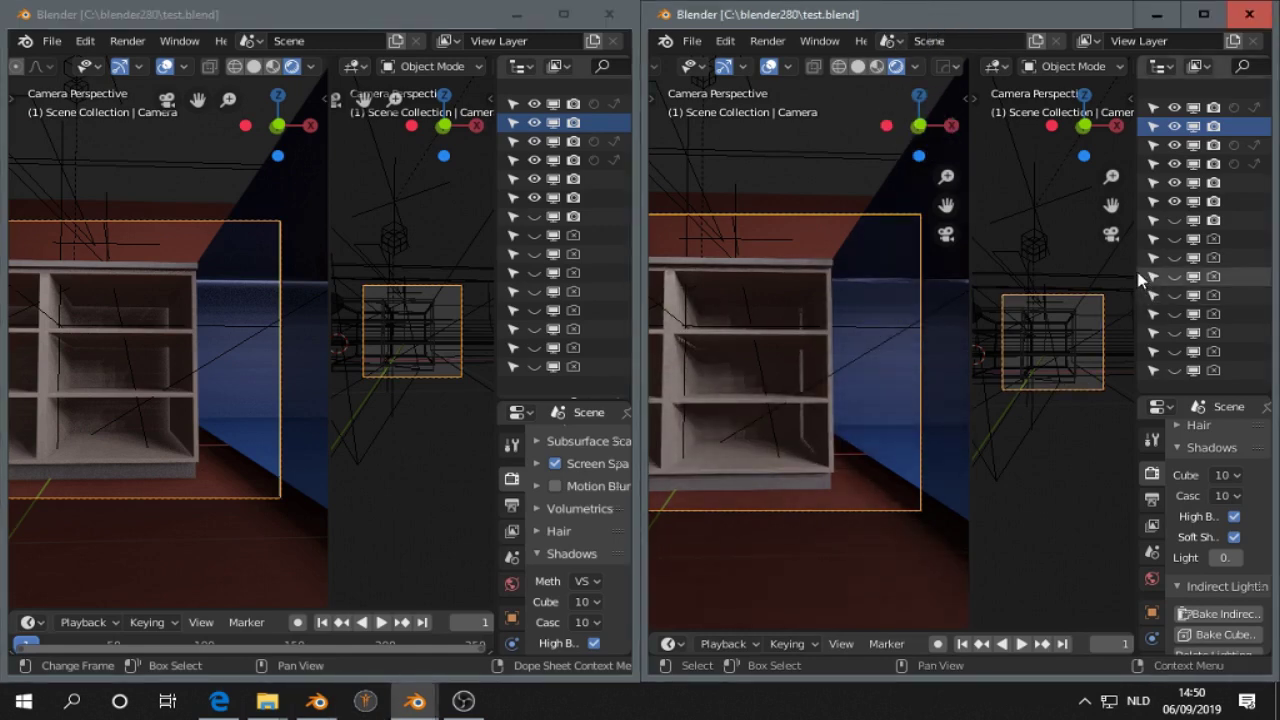
drag(1137, 280, 1054, 285)
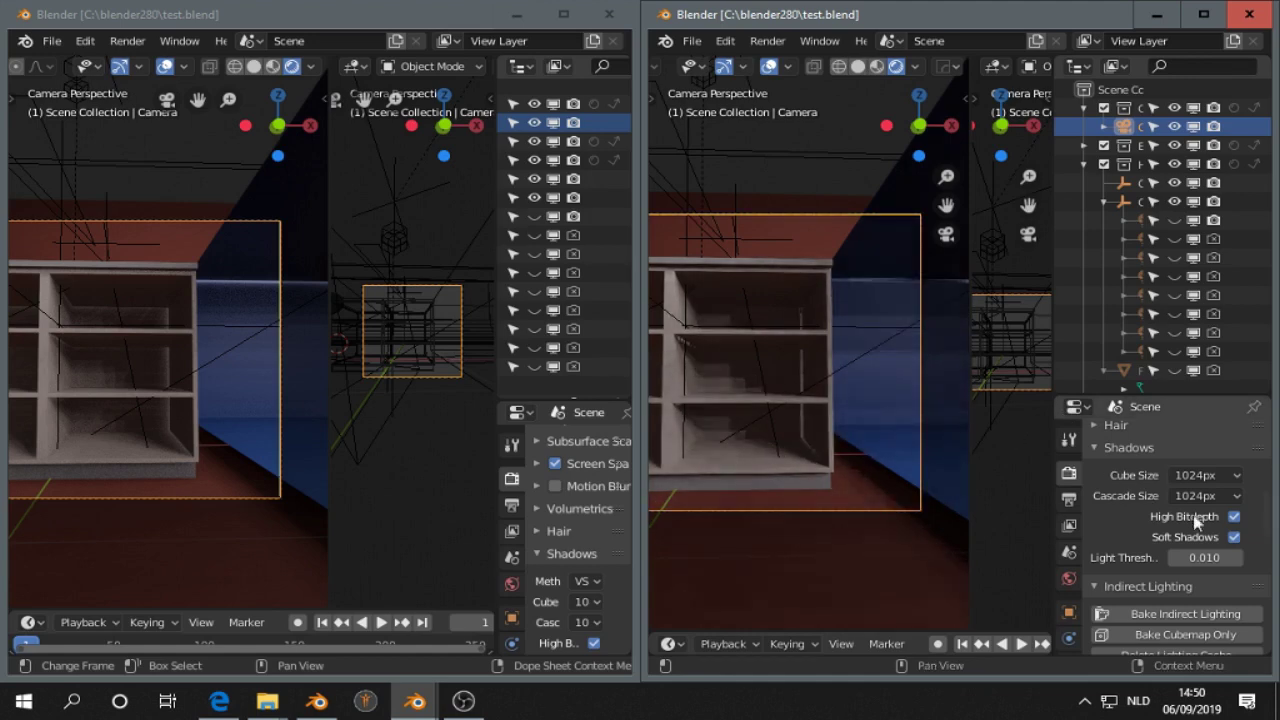
click(1207, 476)
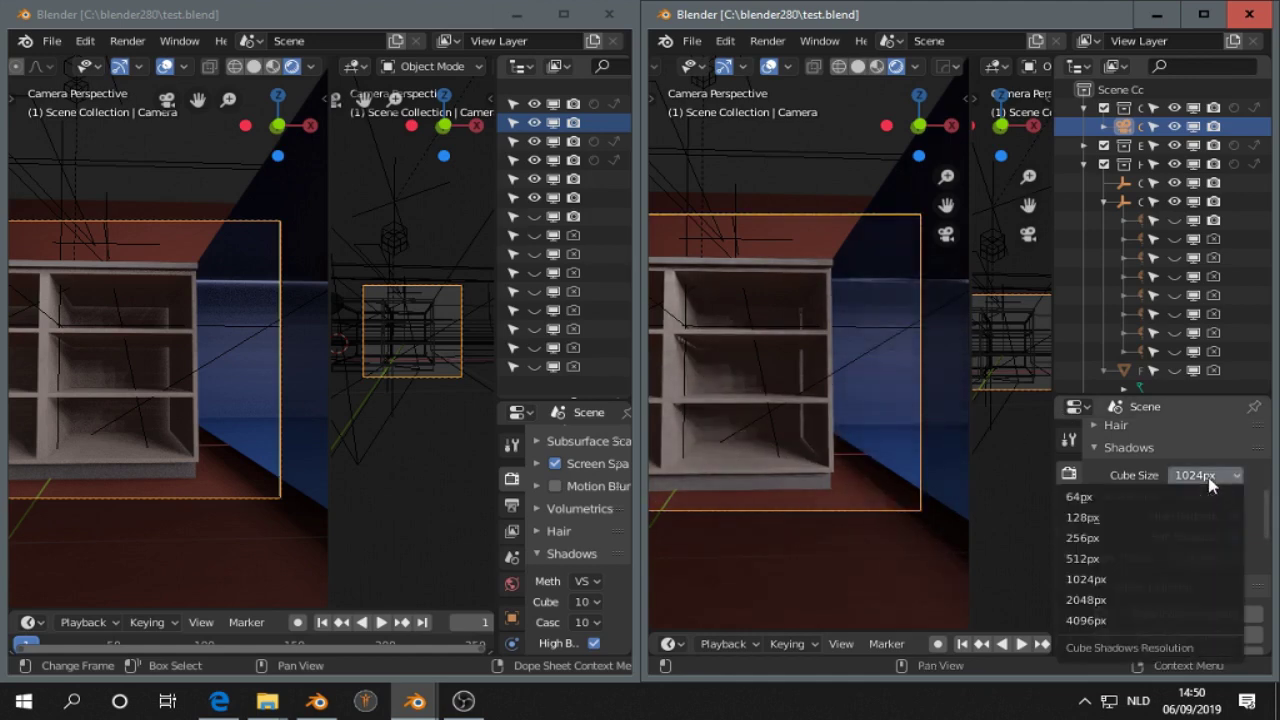
click(1087, 600)
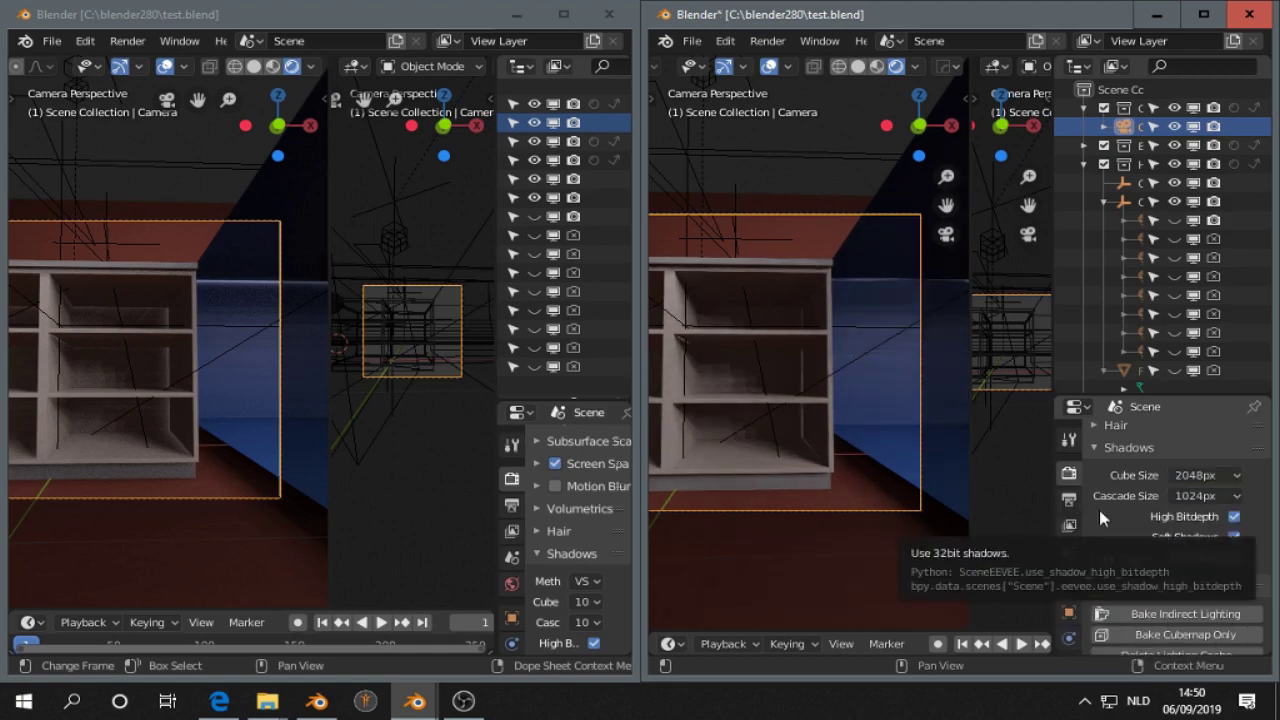
- Try a shadow Cube Size of 512px for comparison and restore it to 2048px
click(1180, 476)
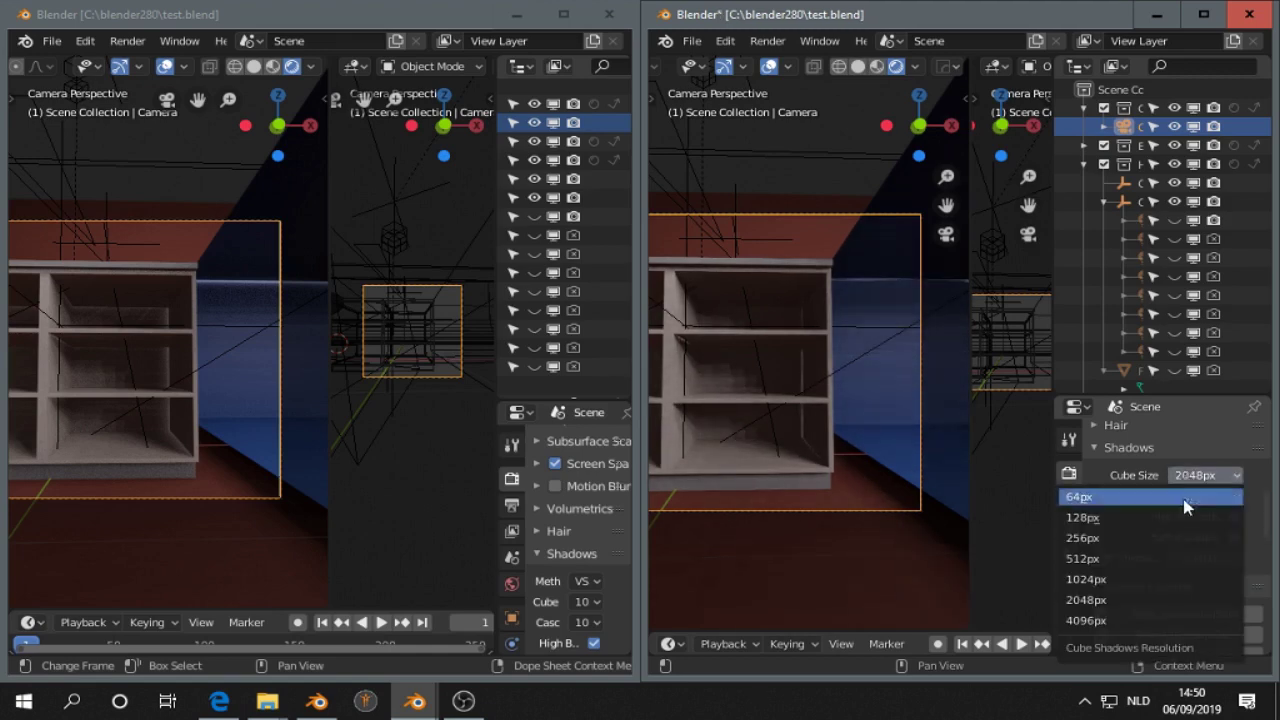
click(1123, 560)
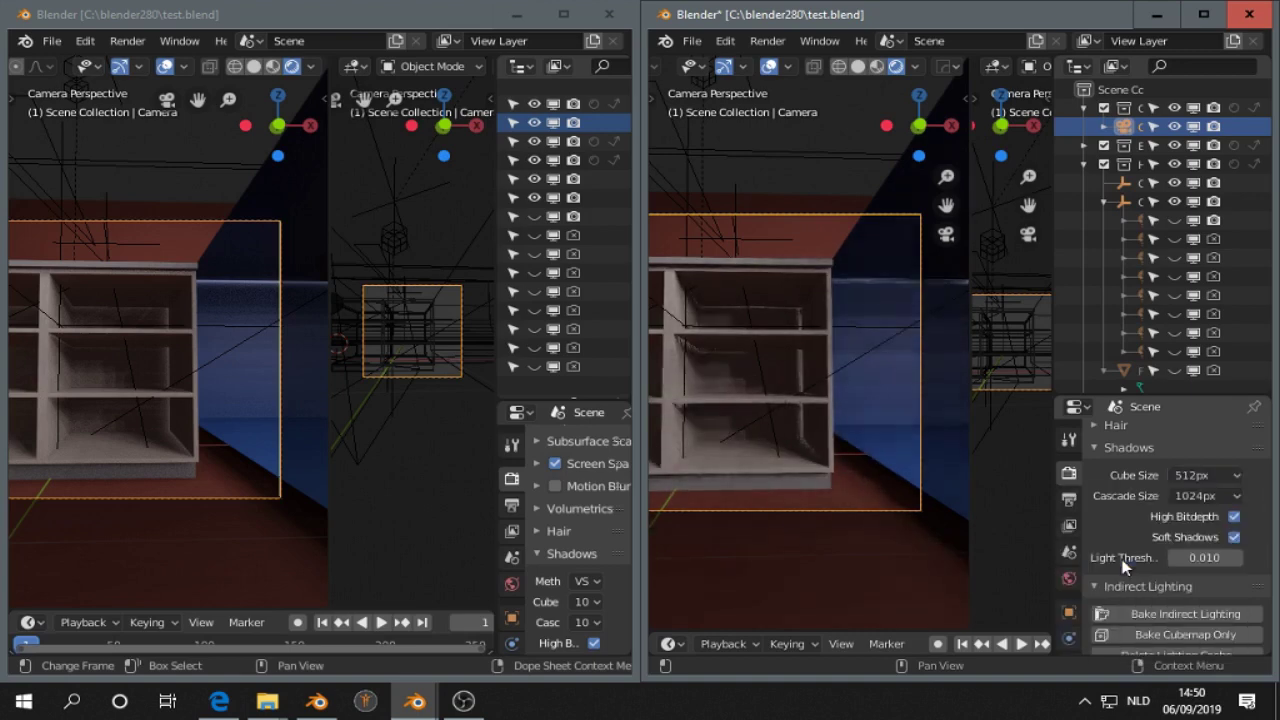
click(1200, 478)
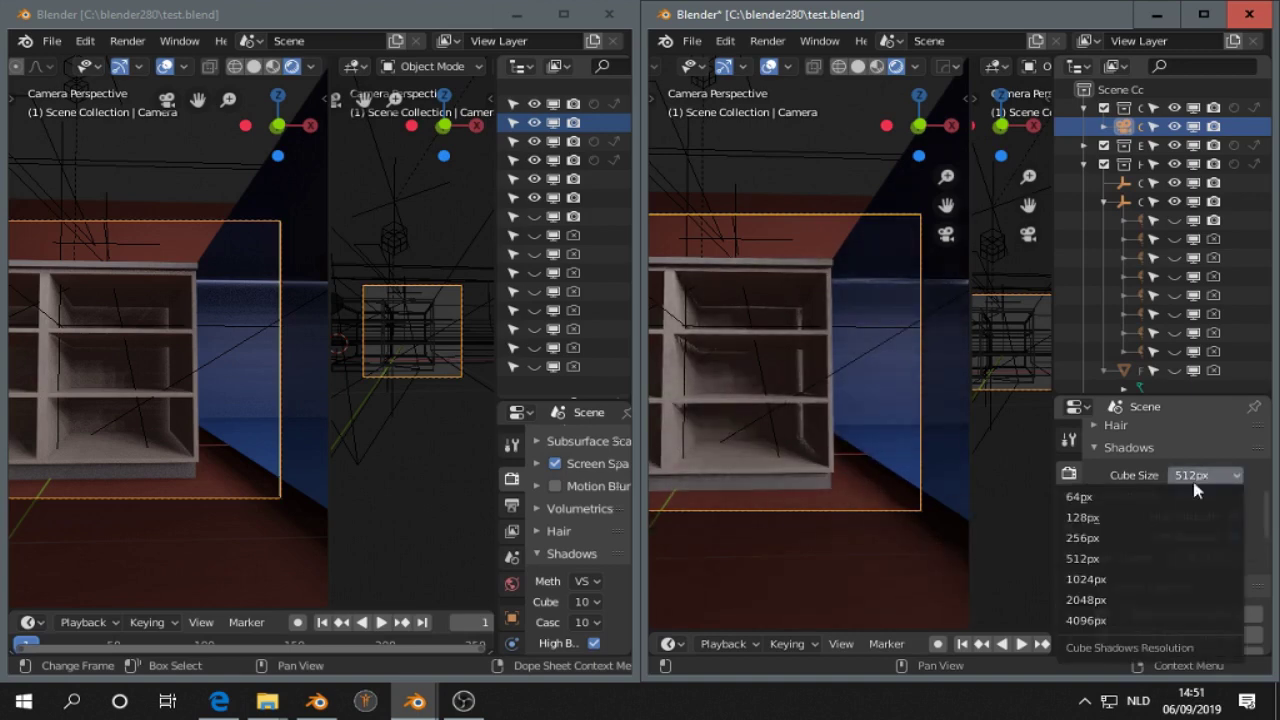
click(1130, 600)
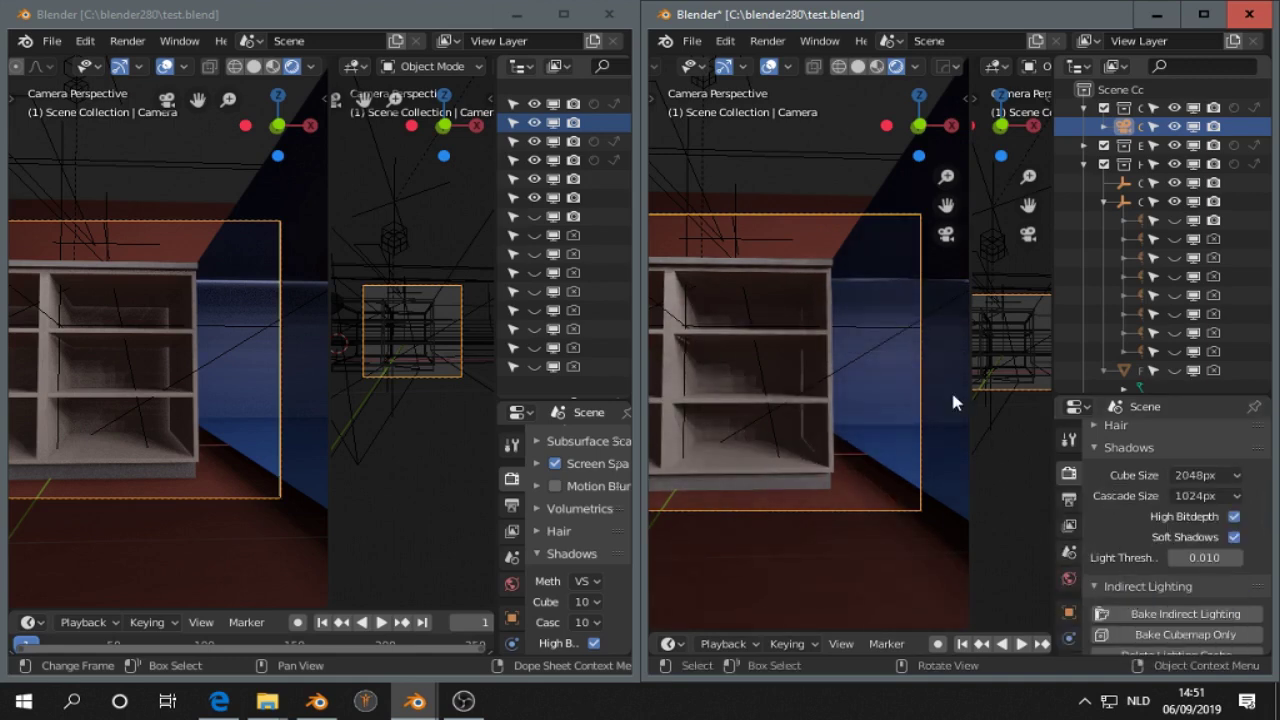
- Select the FillLight area light and display its shadow and contact shadow settings
middle_drag(1010, 325, 1032, 397)
click(1028, 325)
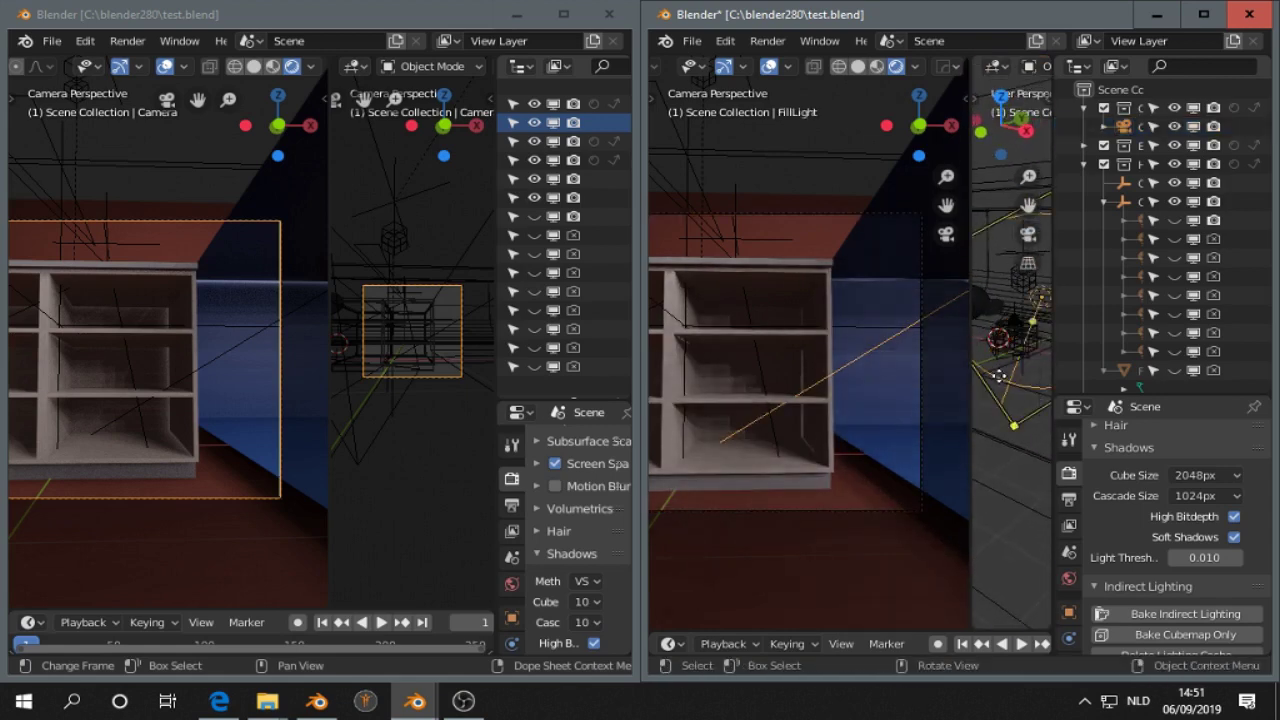
click(1069, 638)
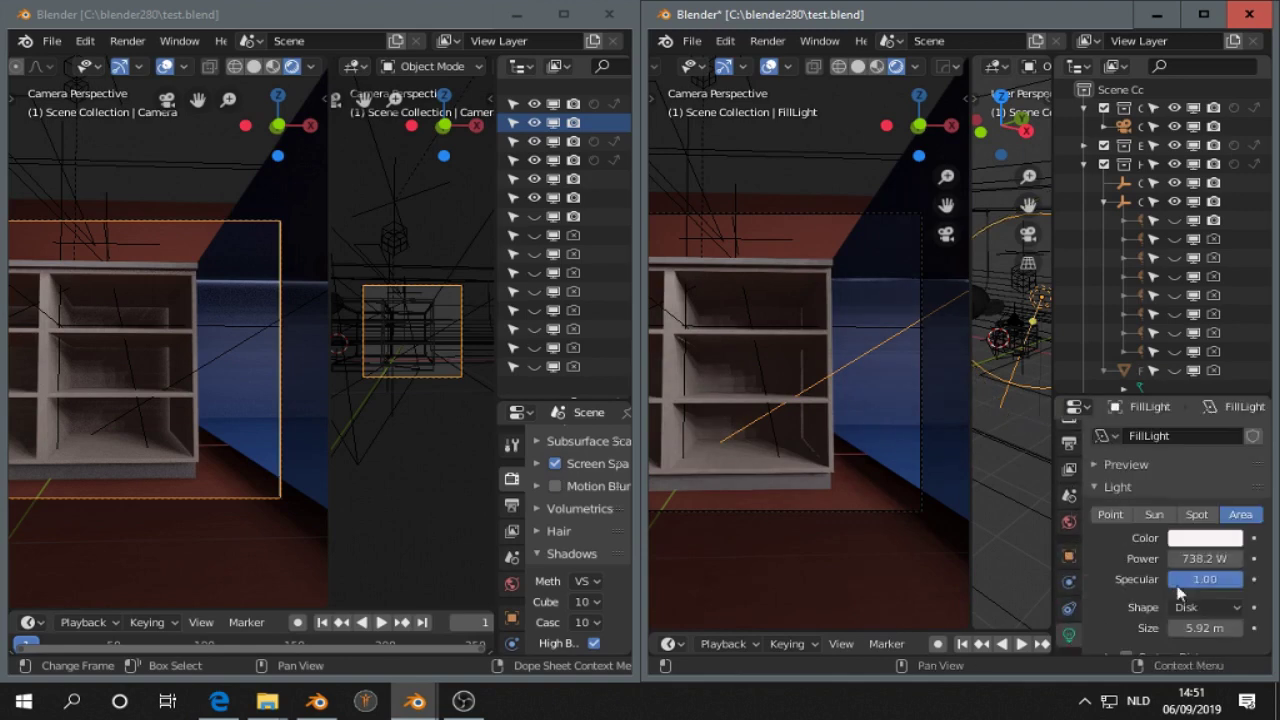
scroll(1140, 556, down, 5)
scroll(1137, 556, down, 1)
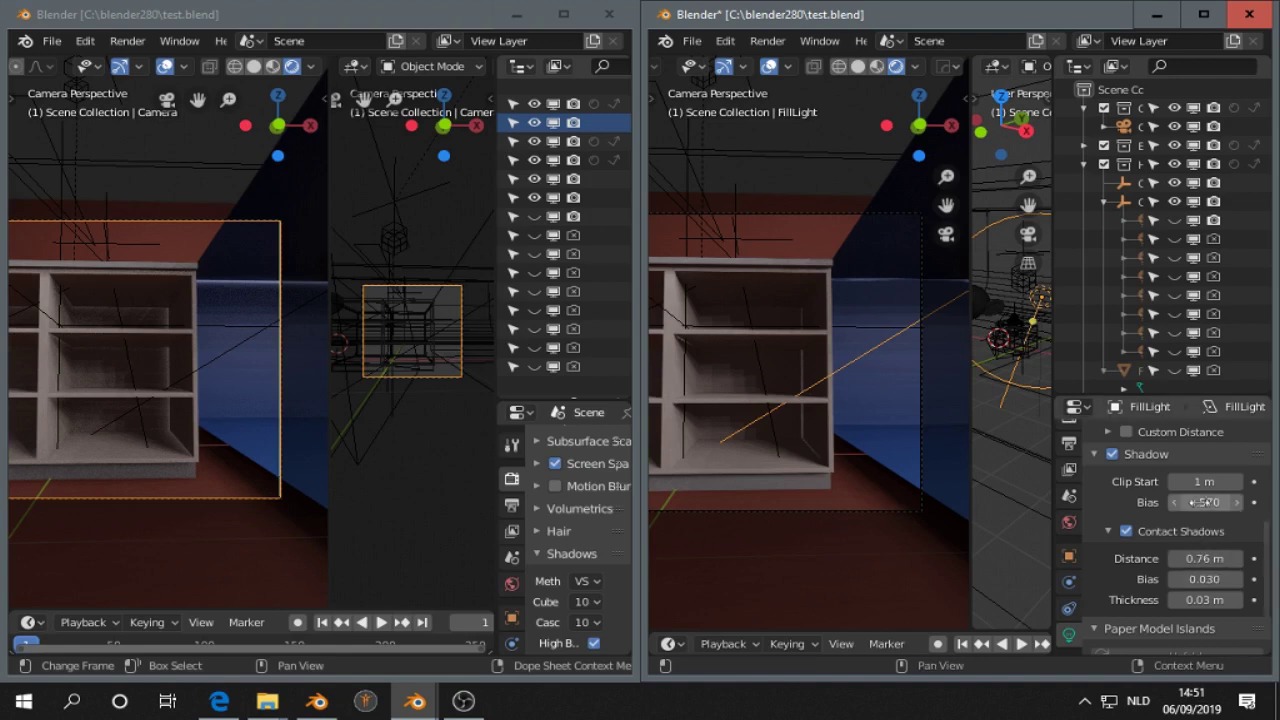
- Try adjusting the FillLight's shadow bias and contact shadow thickness
mouse_move(1207, 500)
mouse_down()
mouse_move(1178, 500)
mouse_move(1206, 500)
mouse_up()
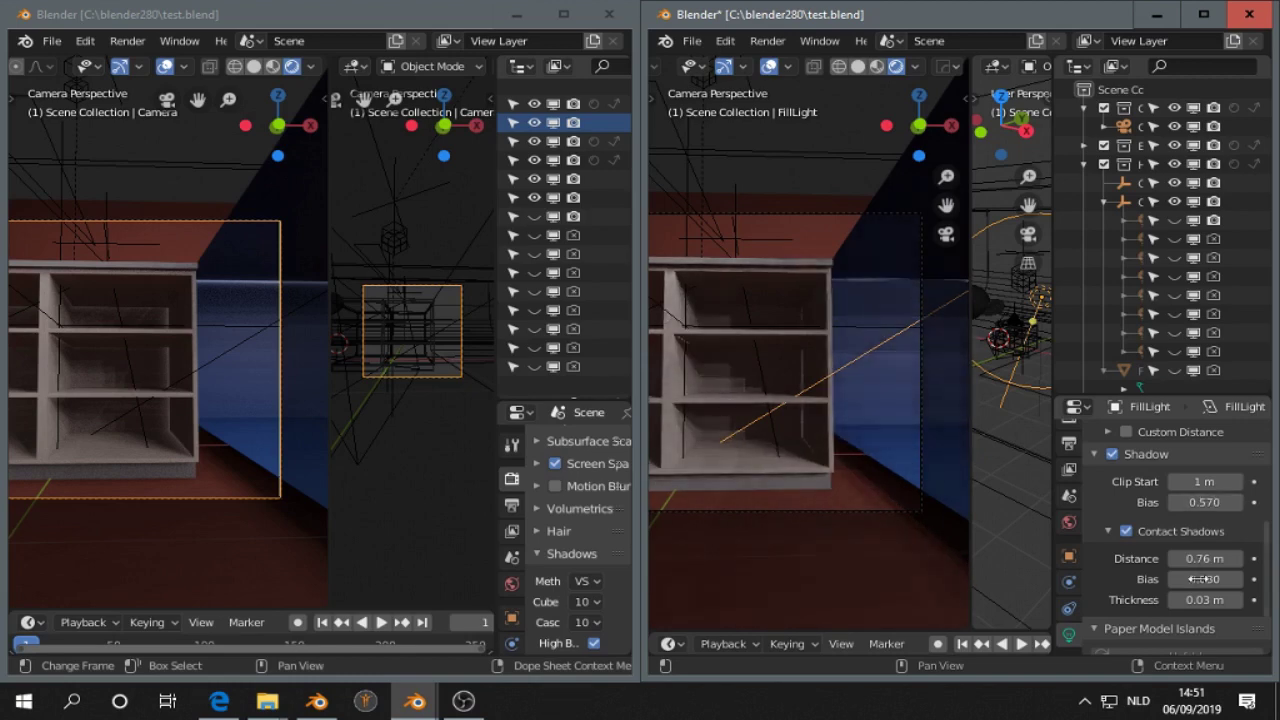
drag(1205, 600, 1206, 600)
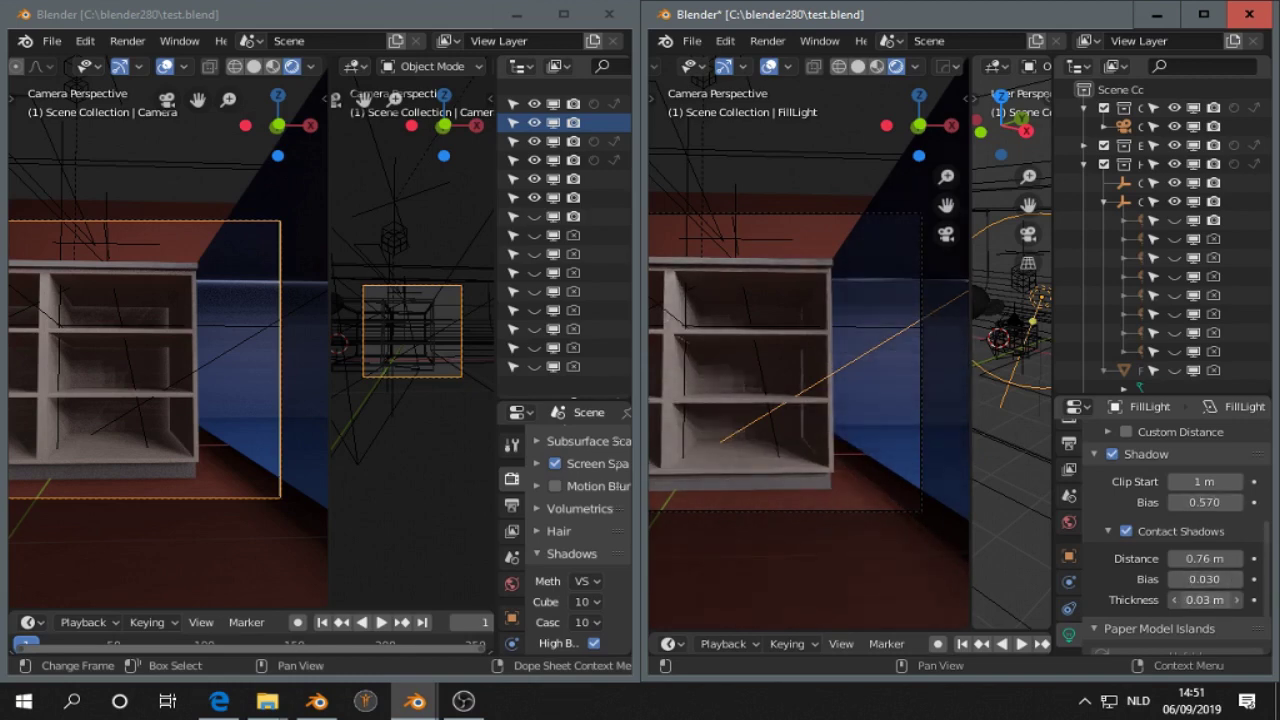
mouse_move(1206, 600)
mouse_down()
mouse_move(1220, 600)
mouse_move(1192, 599)
mouse_up()
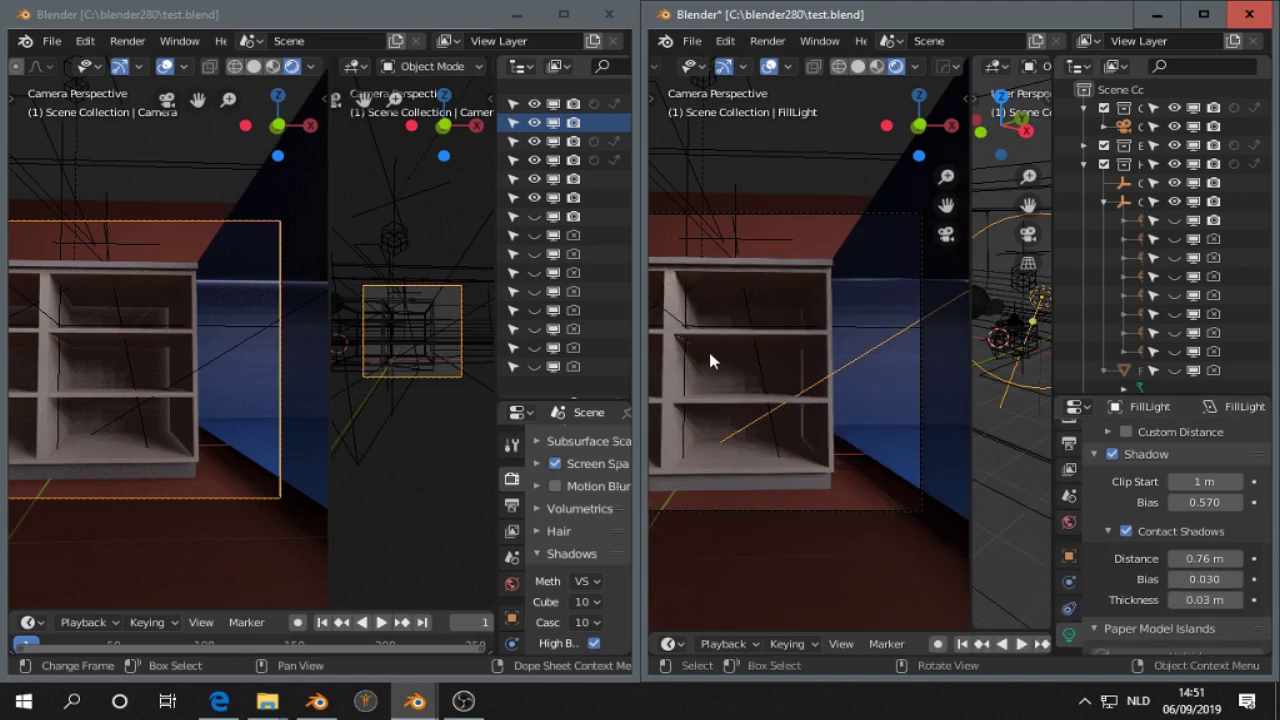
- Try FillLight contact shadow thicknesses of 0.11 m and 0.28 m while viewing the closed side of the cabinet
middle_drag(710, 354, 864, 380)
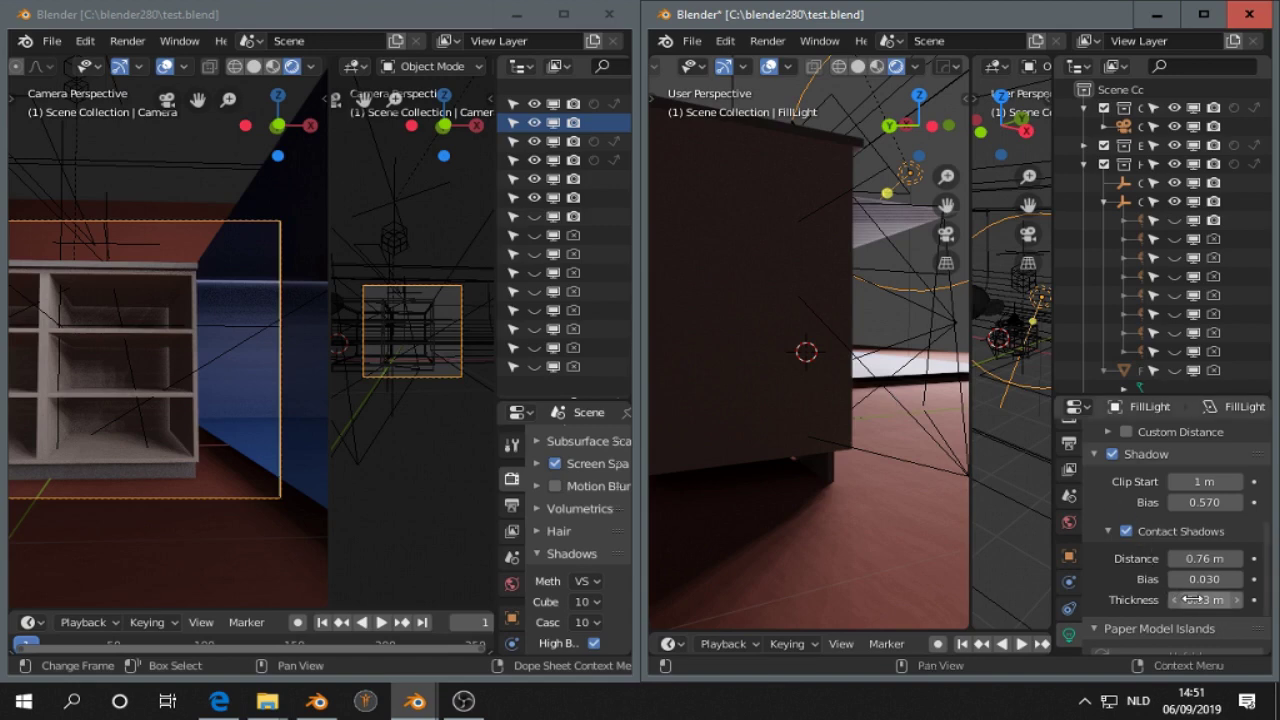
drag(1193, 598, 1215, 598)
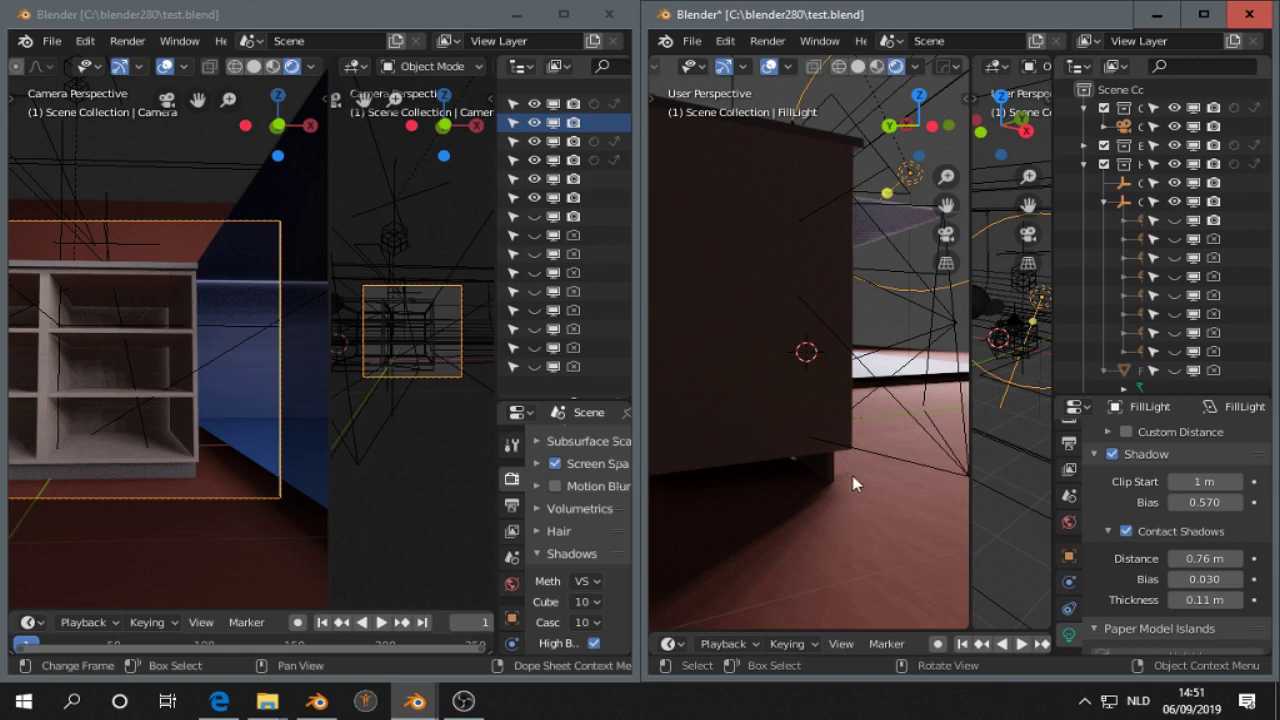
key(g)
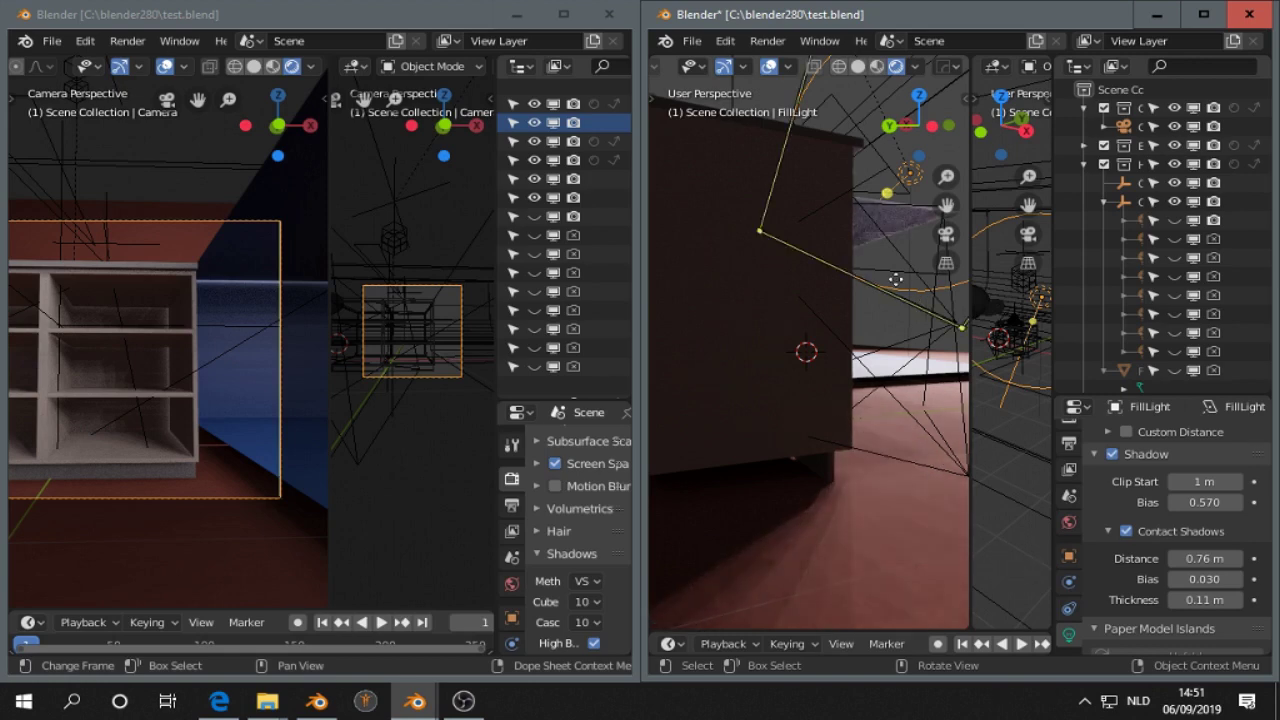
right_click(891, 285)
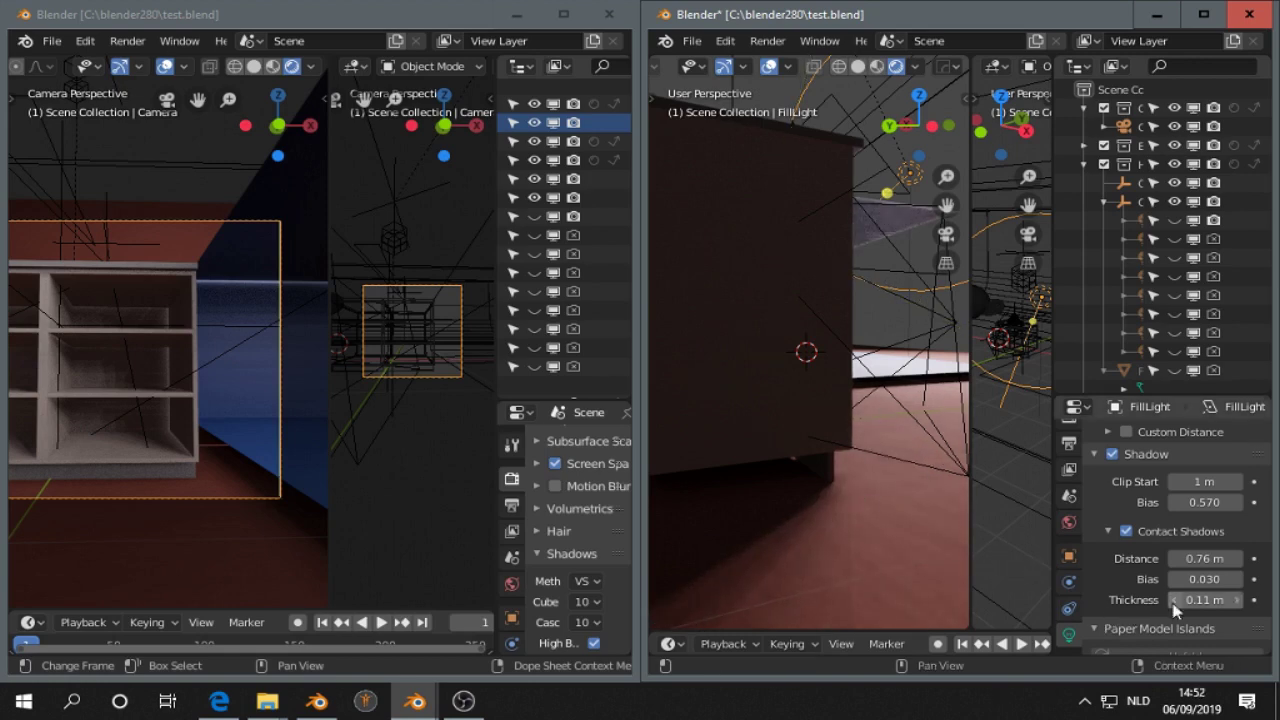
mouse_move(1195, 599)
mouse_down()
mouse_move(1226, 599)
mouse_move(1185, 597)
mouse_up()
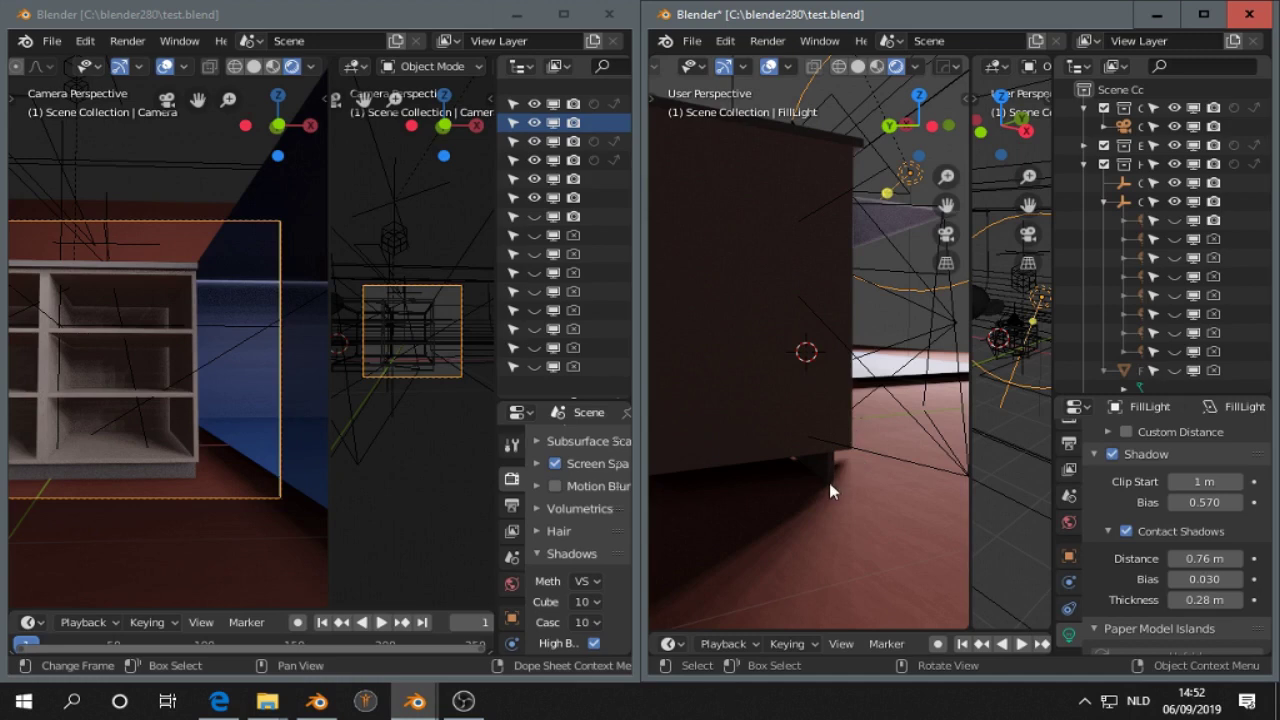
- Set the FillLight's contact shadow thickness to 0.056 m
middle_drag(829, 483, 856, 489)
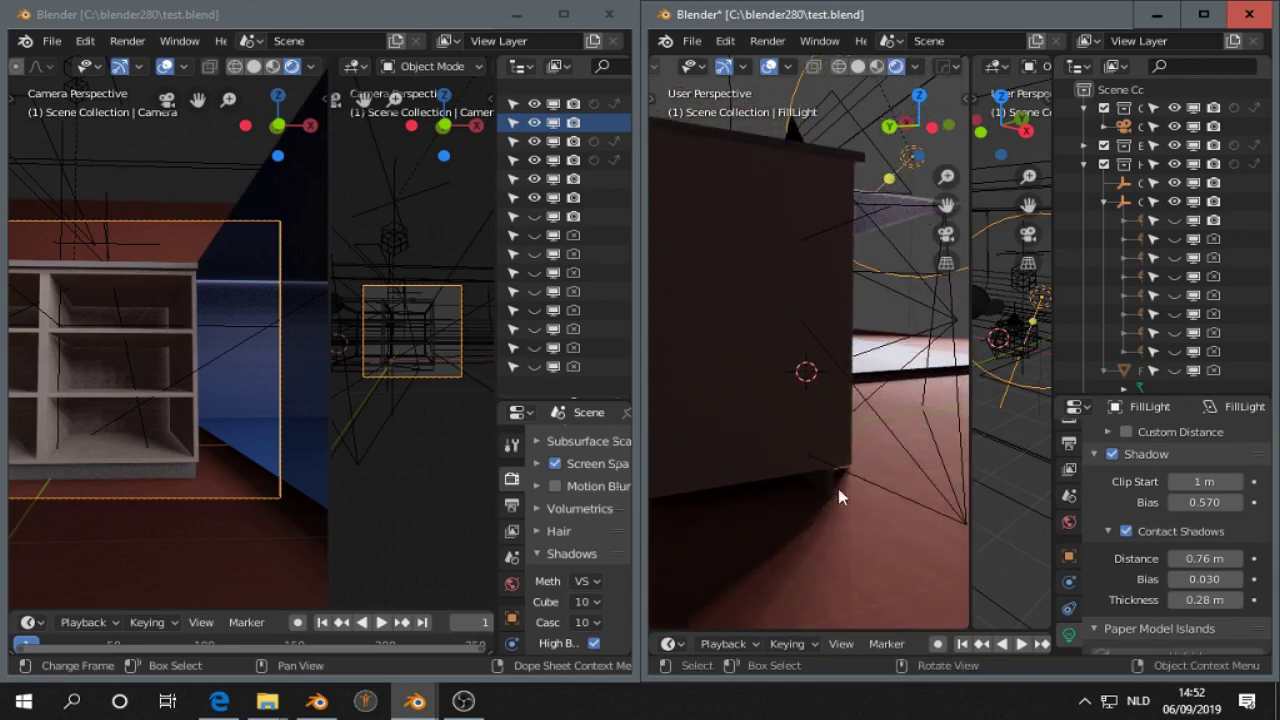
mouse_move(847, 500)
middle_down()
mouse_move(835, 490)
mouse_move(837, 516)
middle_up()
mouse_move(1203, 599)
mouse_down()
mouse_move(1062, 599)
mouse_move(1218, 599)
mouse_up()
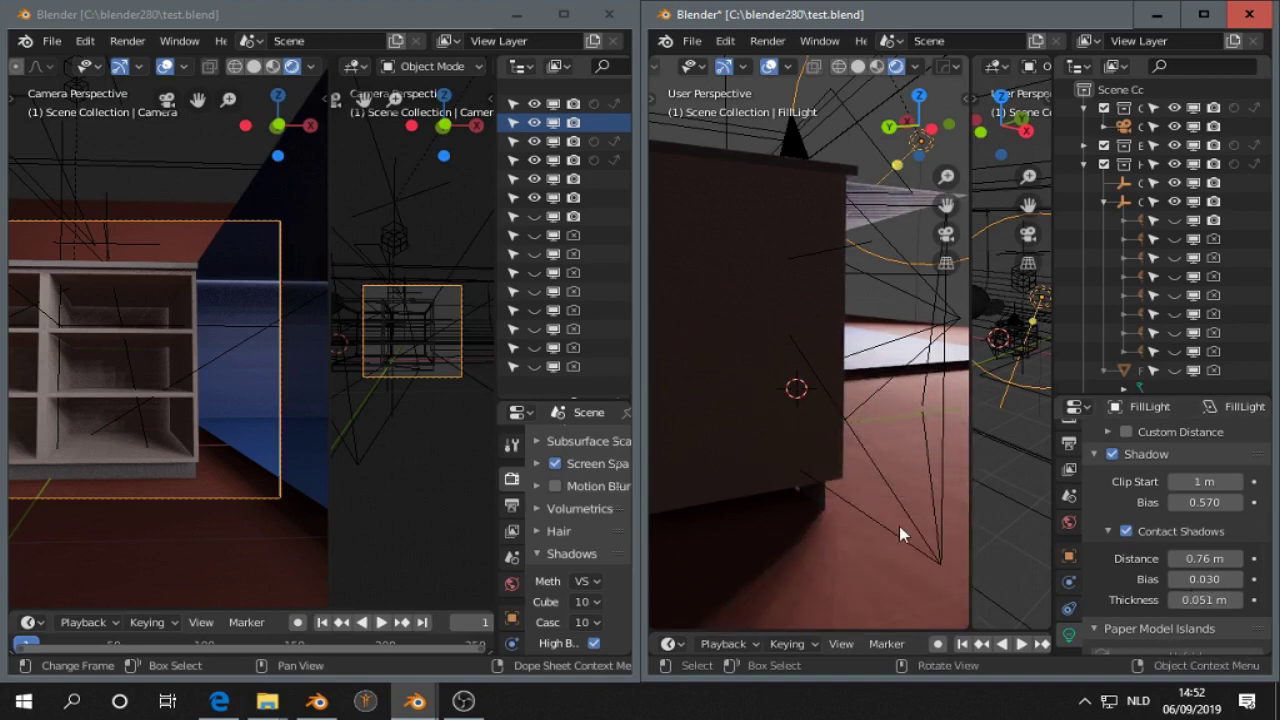
drag(1218, 599, 1221, 599)
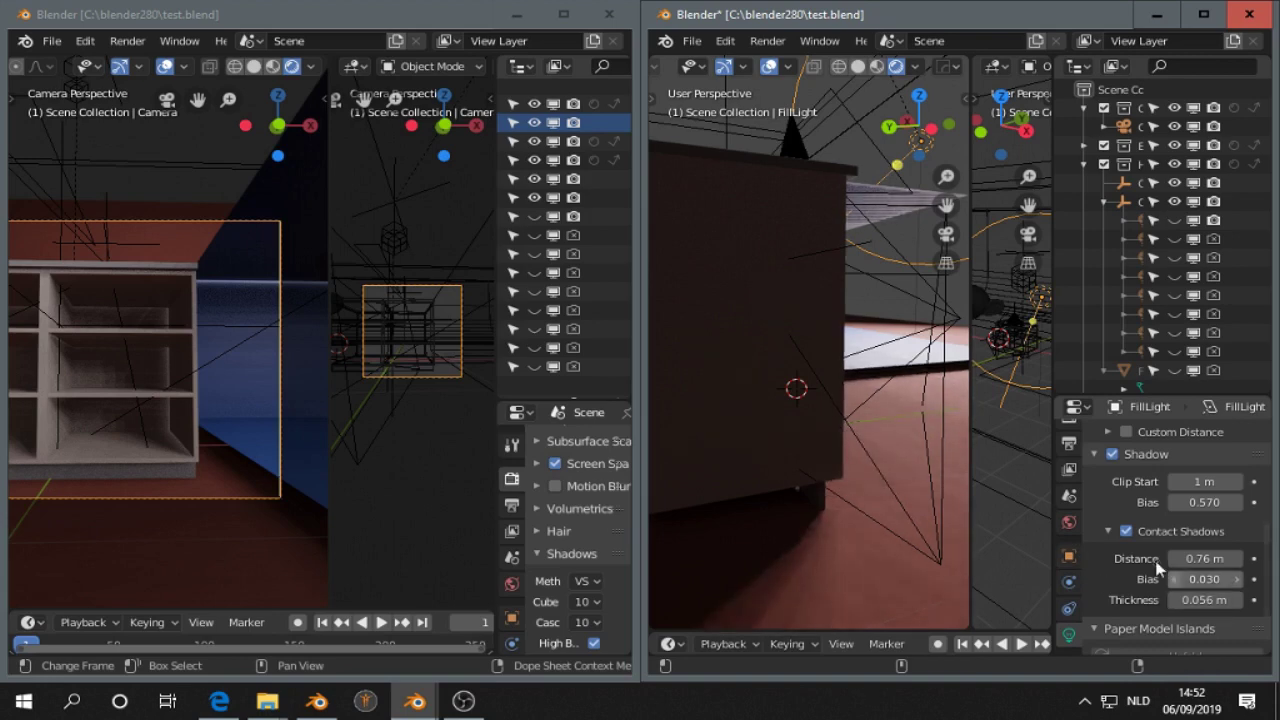
- Select Camera.002 beside the shelf cabinet, make it the active camera and frame the scene through it
middle_drag(848, 380, 737, 420)
middle_drag(871, 460, 768, 324)
click(773, 390)
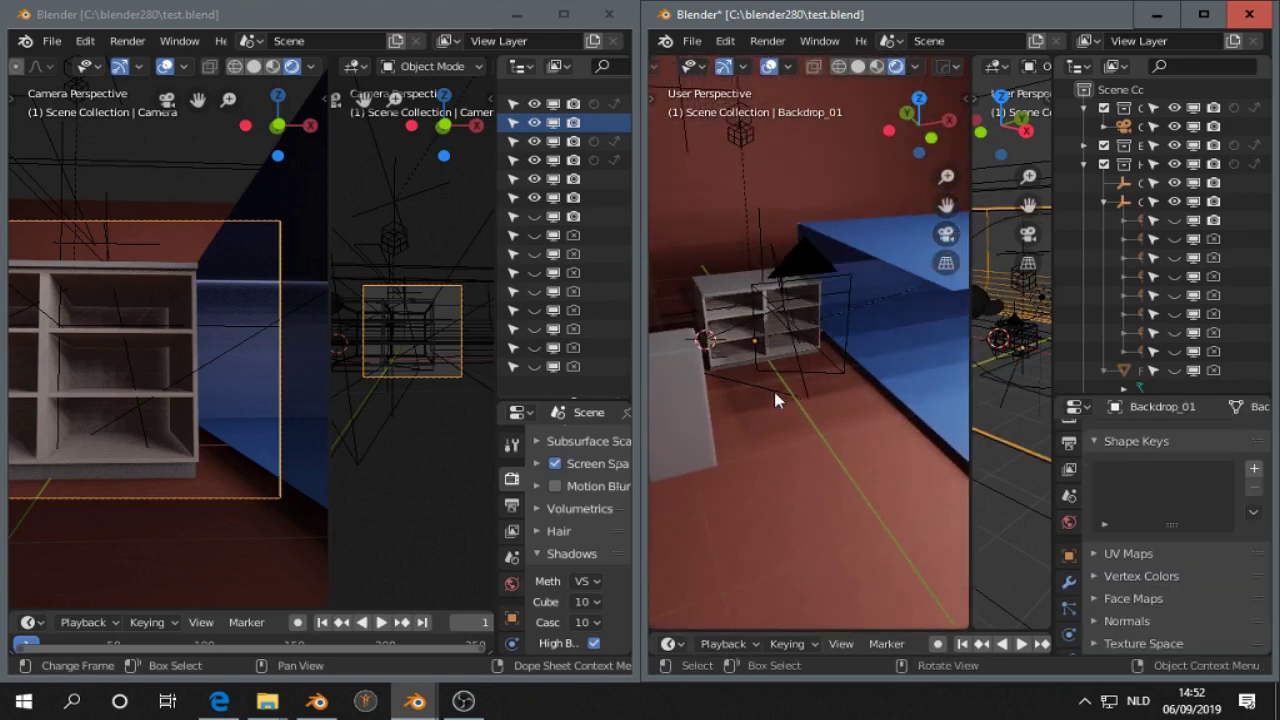
click(756, 395)
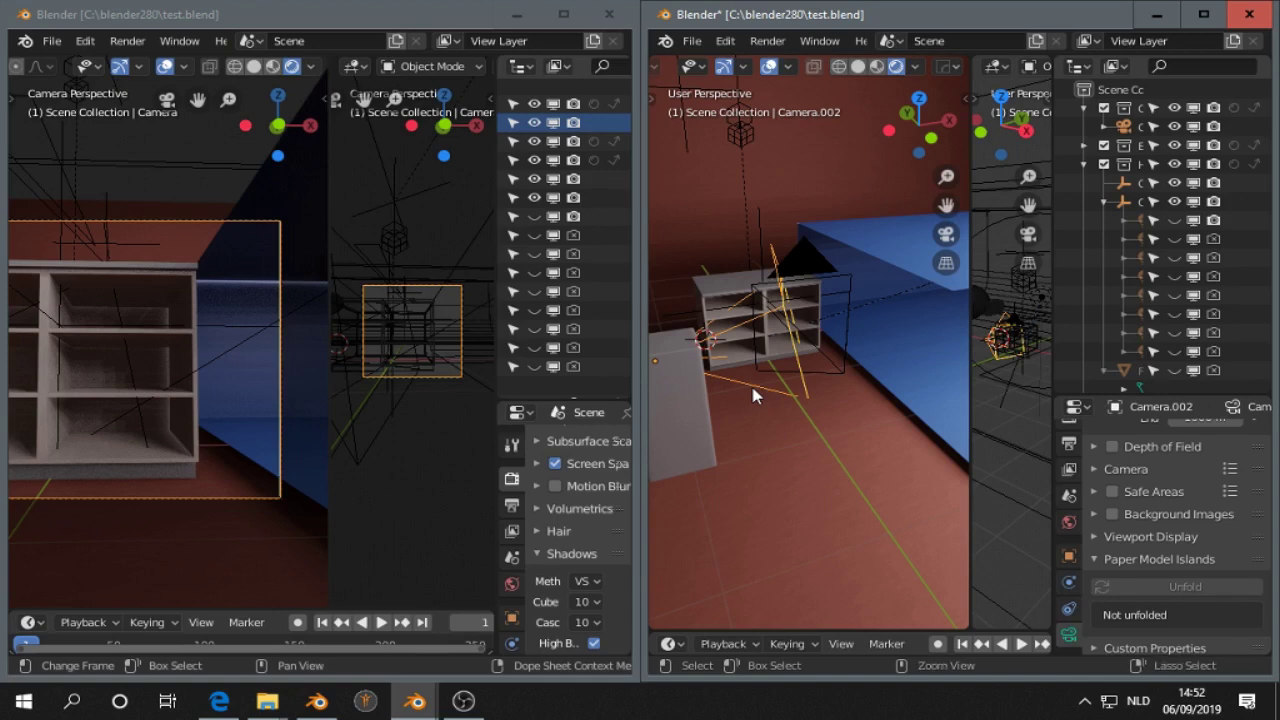
key(KP_0)
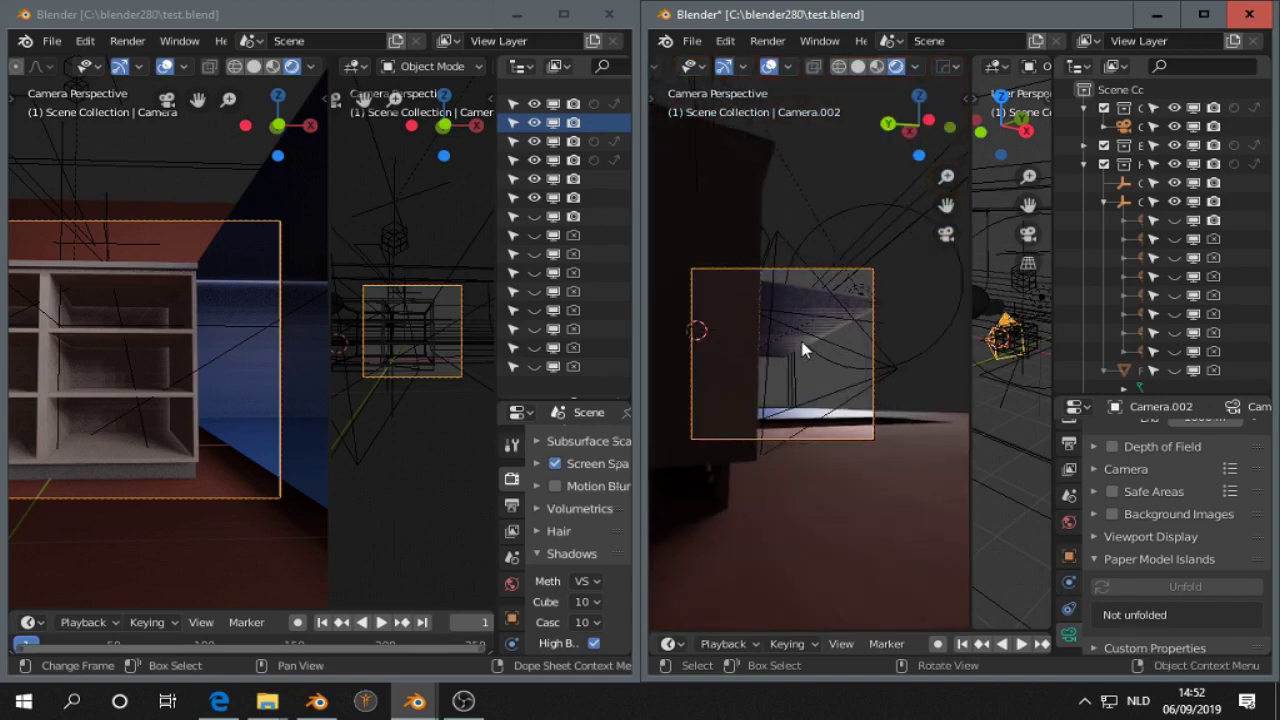
scroll(803, 345, up, 1)
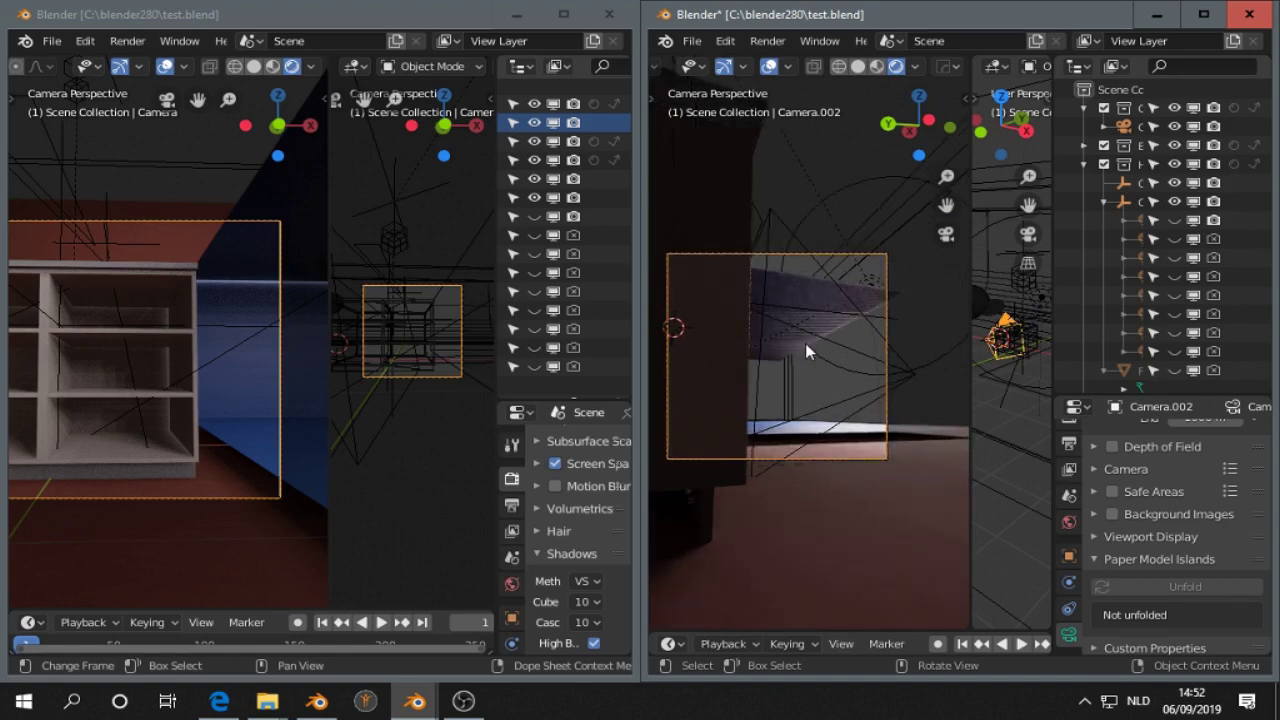
shift+middle_drag(804, 345, 826, 350)
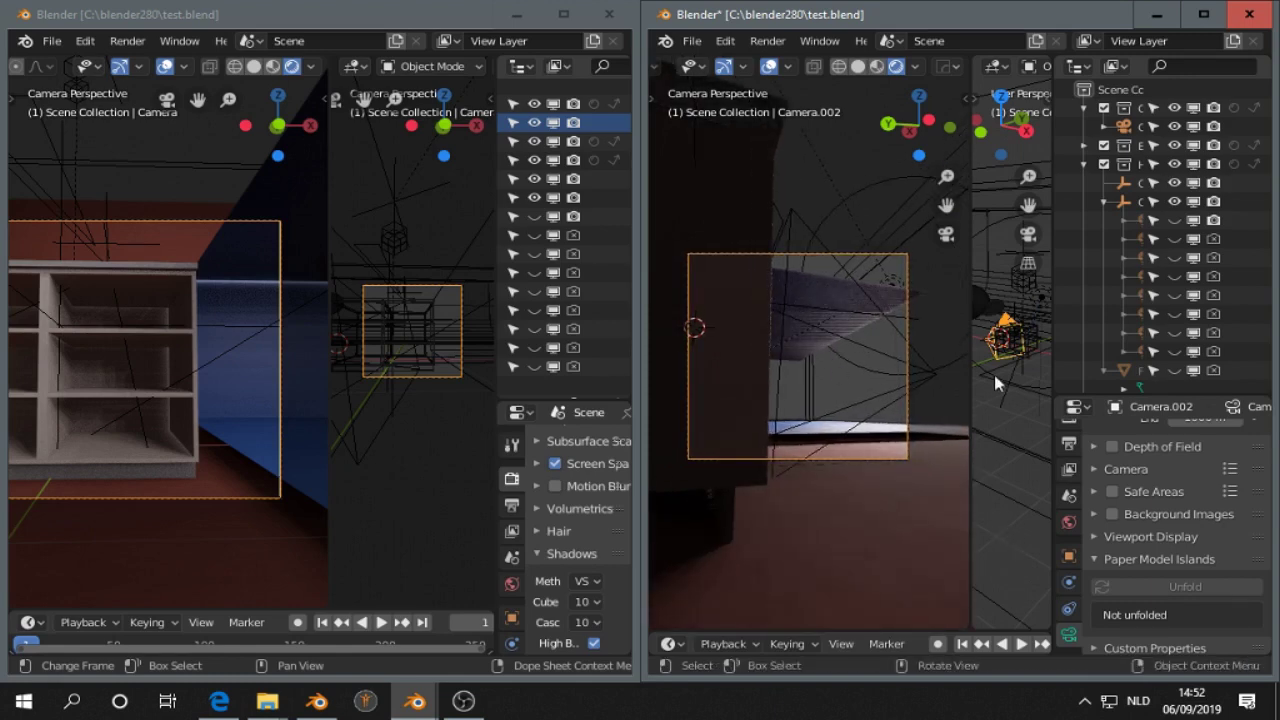
- Try FillLight contact shadow biases of 0.063, 3.740 and 0.001 in the Camera.002 view, and return to 0.030
click(884, 367)
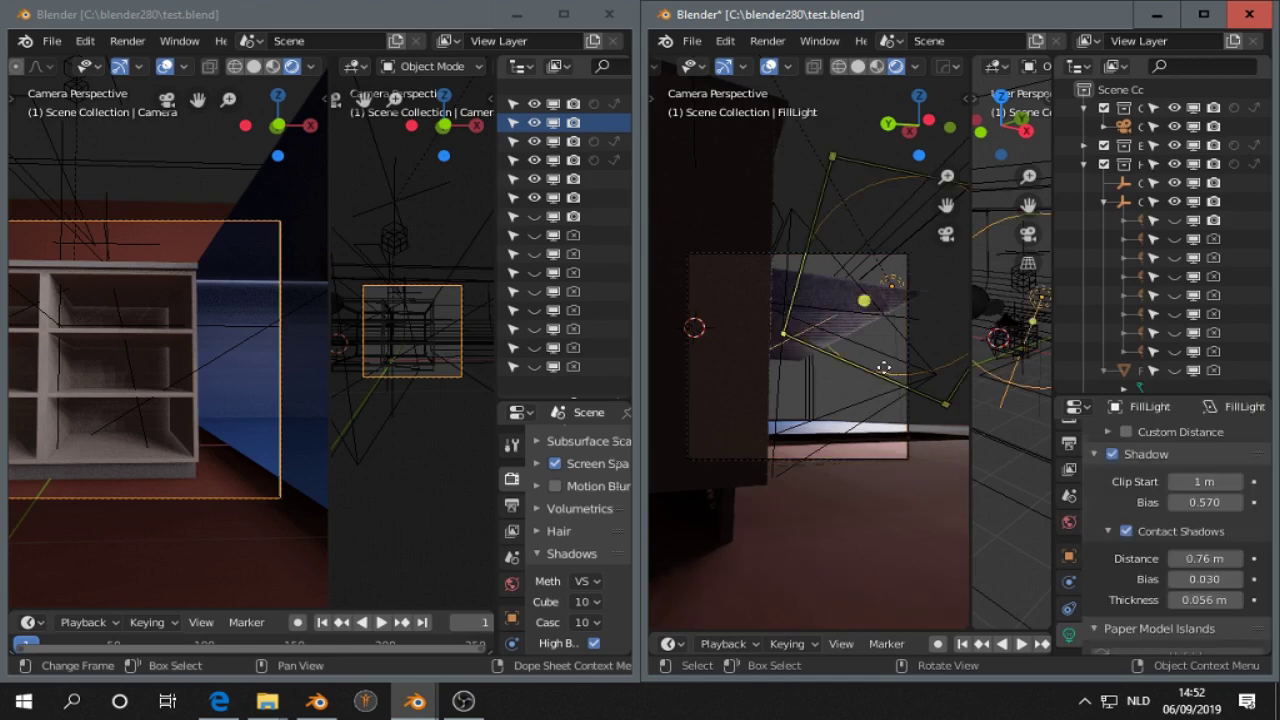
scroll(1147, 615, down, 2)
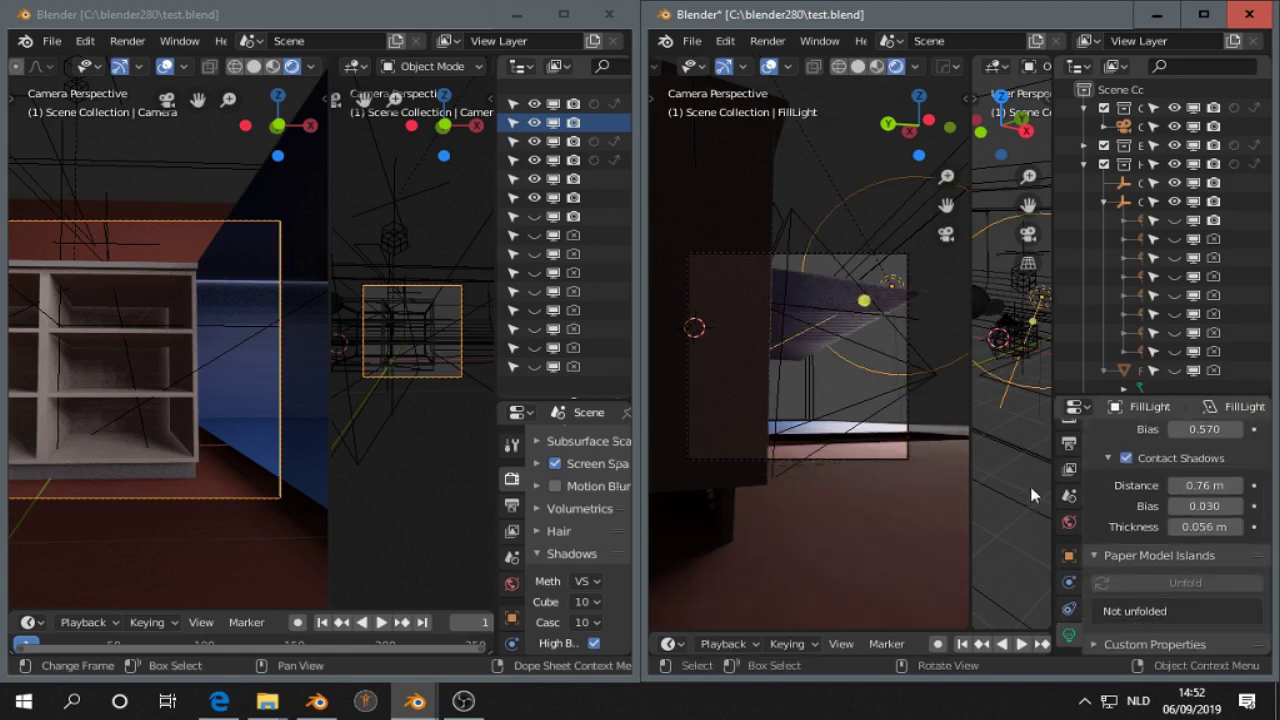
scroll(1133, 494, up, 2)
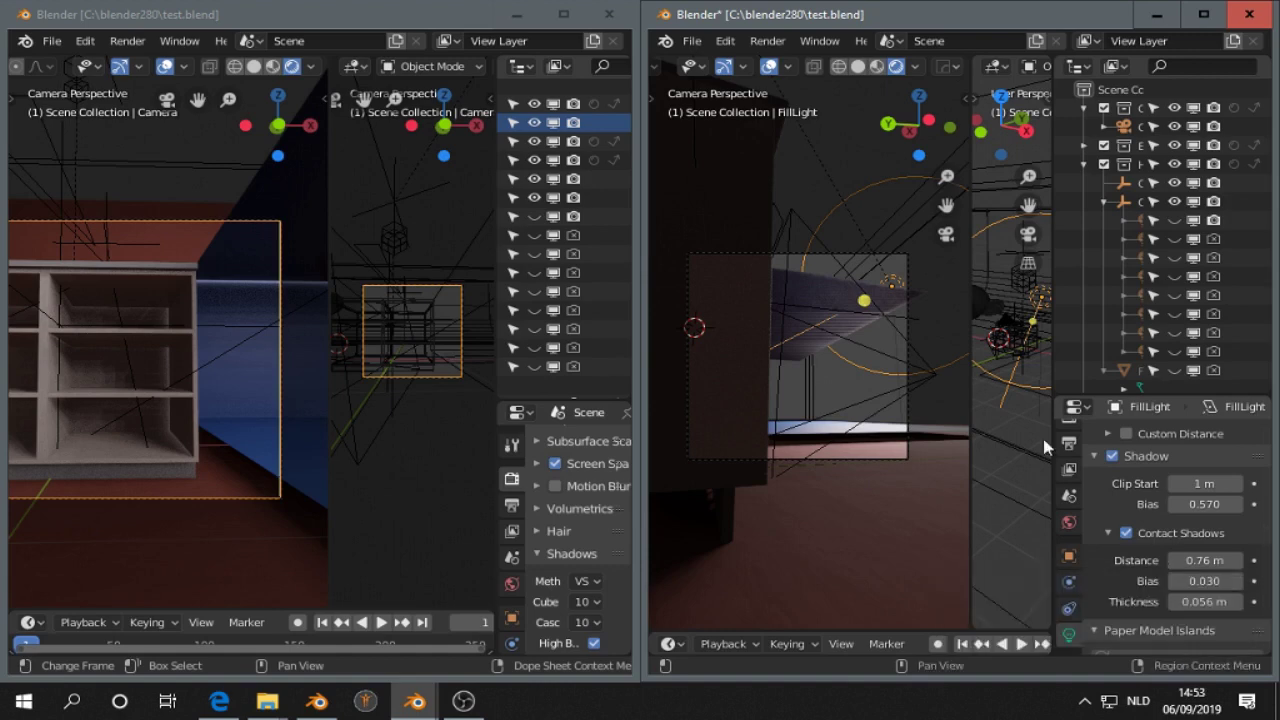
drag(1191, 572, 1235, 572)
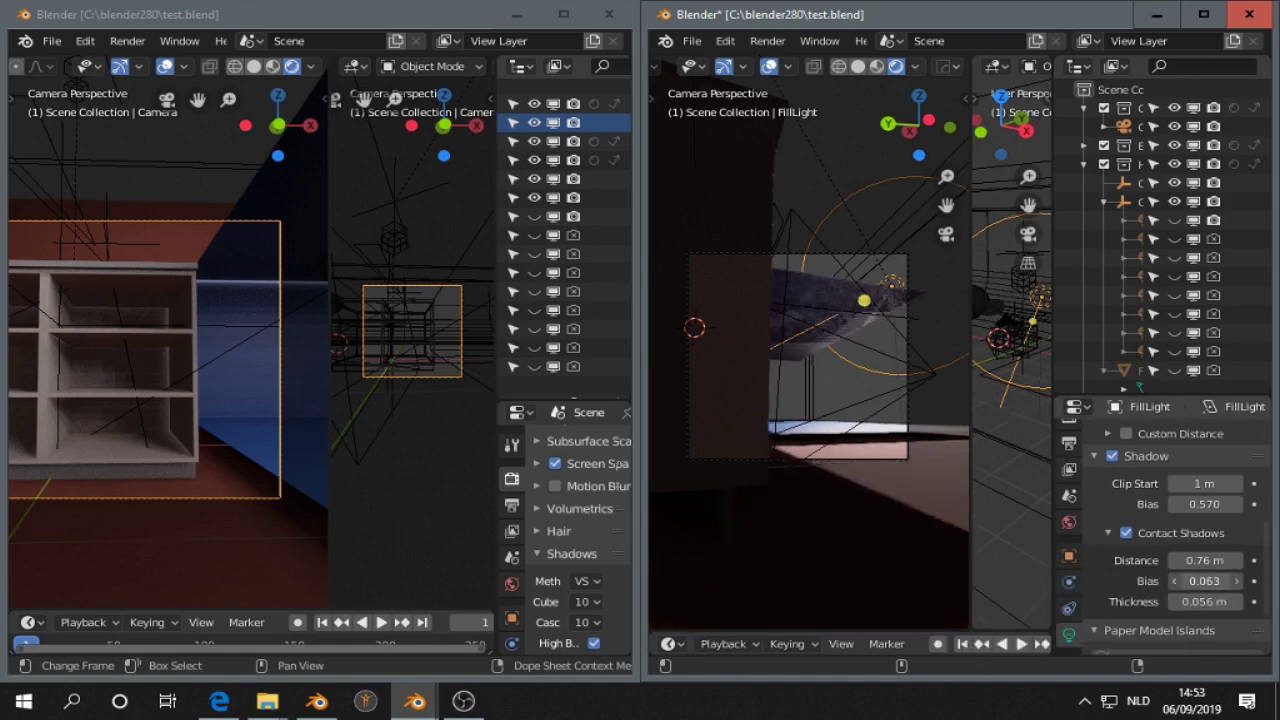
drag(1204, 581, 1245, 581)
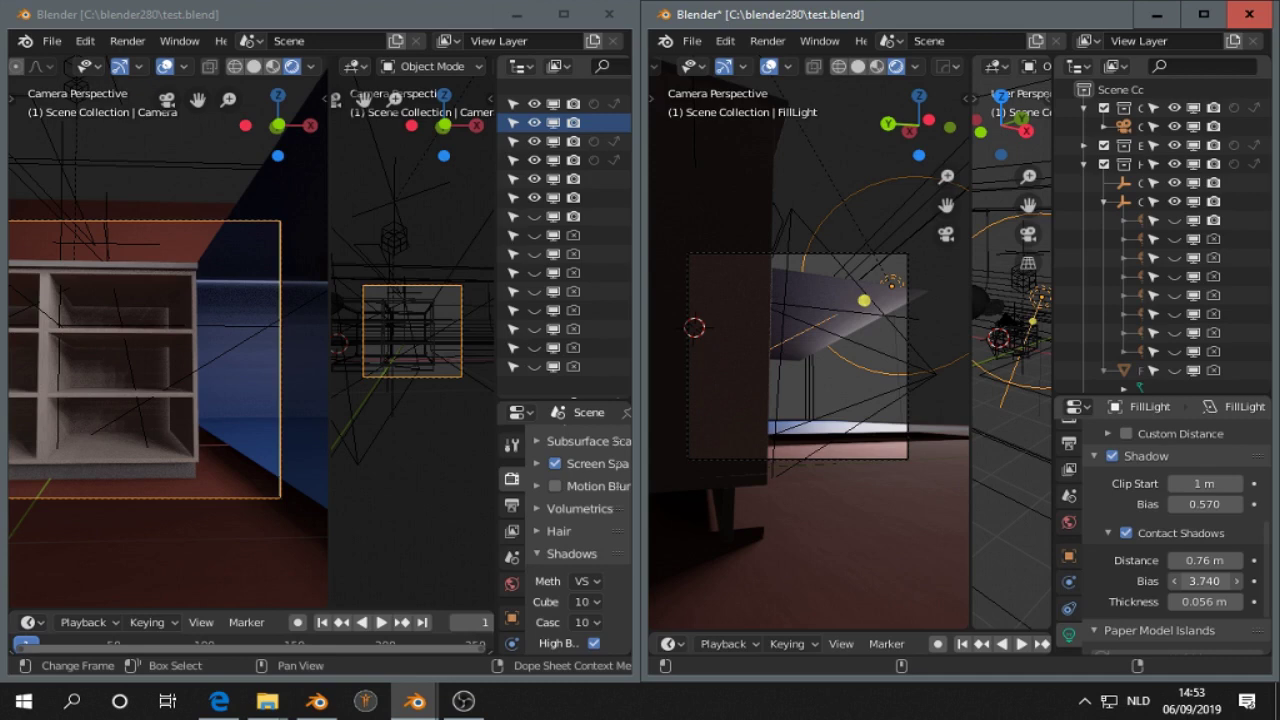
drag(1204, 581, 1130, 581)
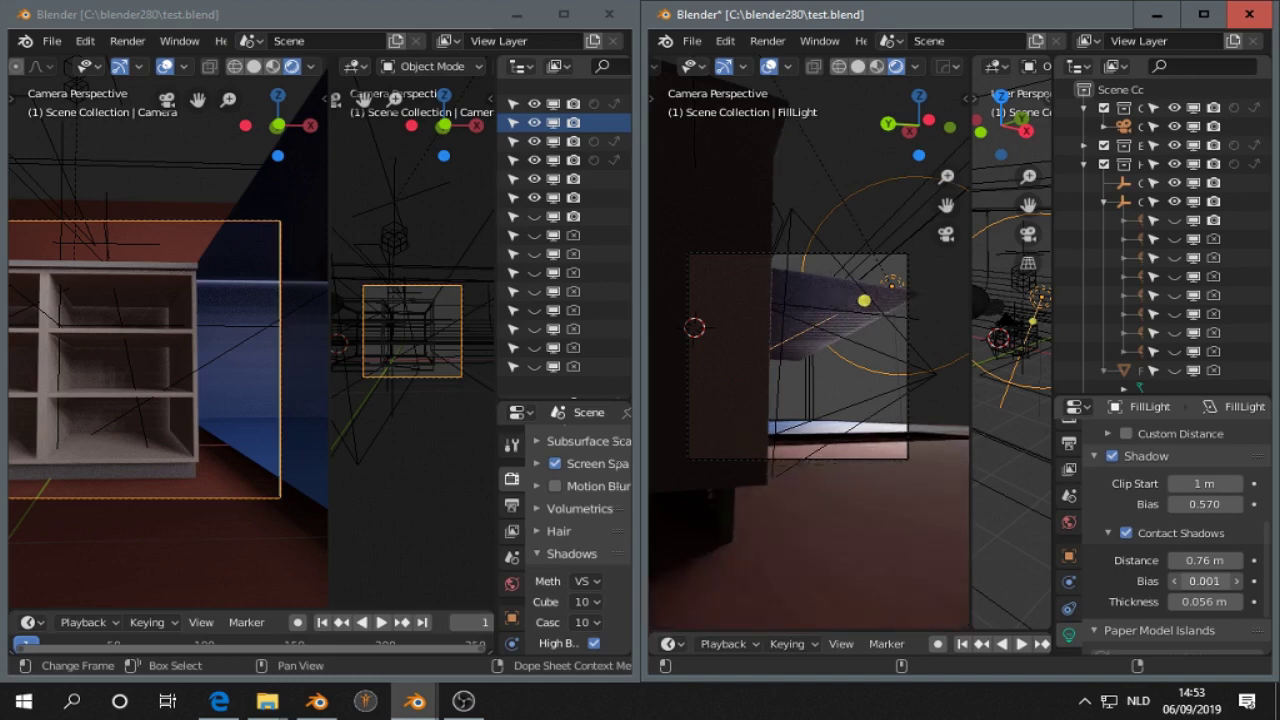
drag(1130, 581, 1186, 581)
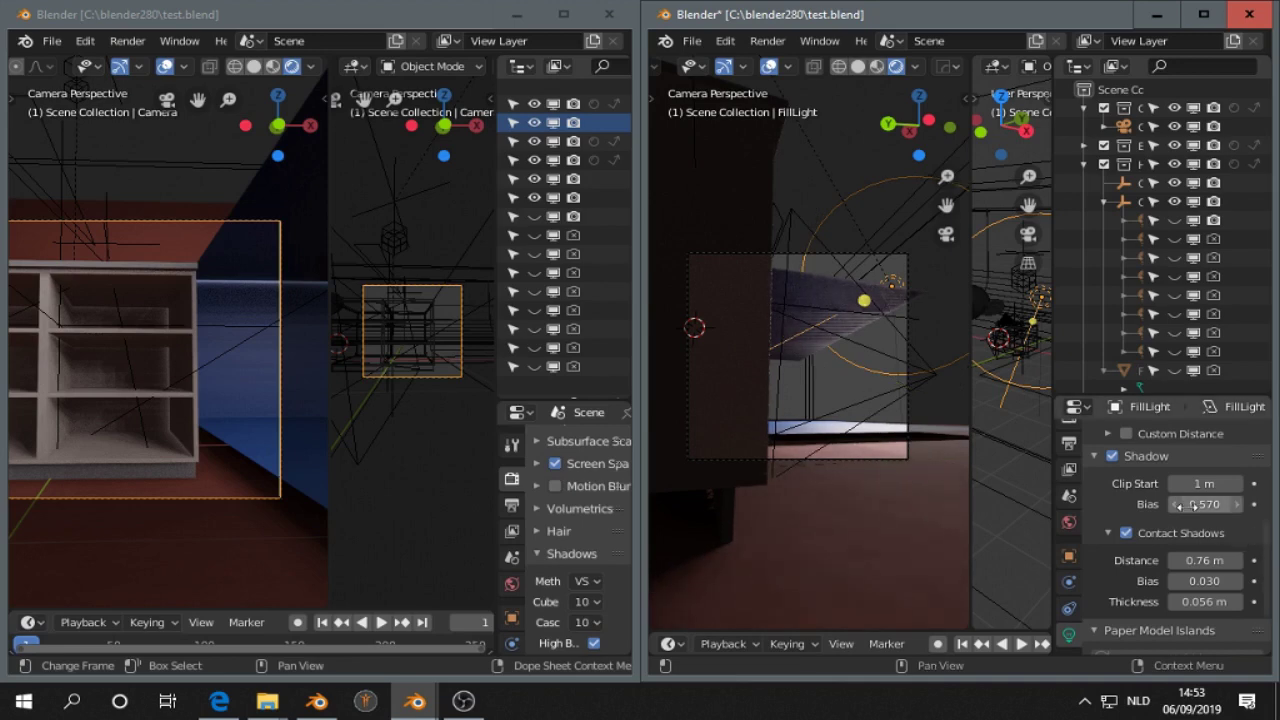
- Try raising and lowering the FillLight's shadow bias while viewing the whole room with the monkey head, and cancel the change
mouse_move(1205, 503)
mouse_down()
mouse_move(1260, 503)
mouse_move(1190, 503)
mouse_move(1265, 503)
mouse_move(1190, 503)
mouse_move(1220, 503)
mouse_up()
middle_drag(838, 450, 840, 480)
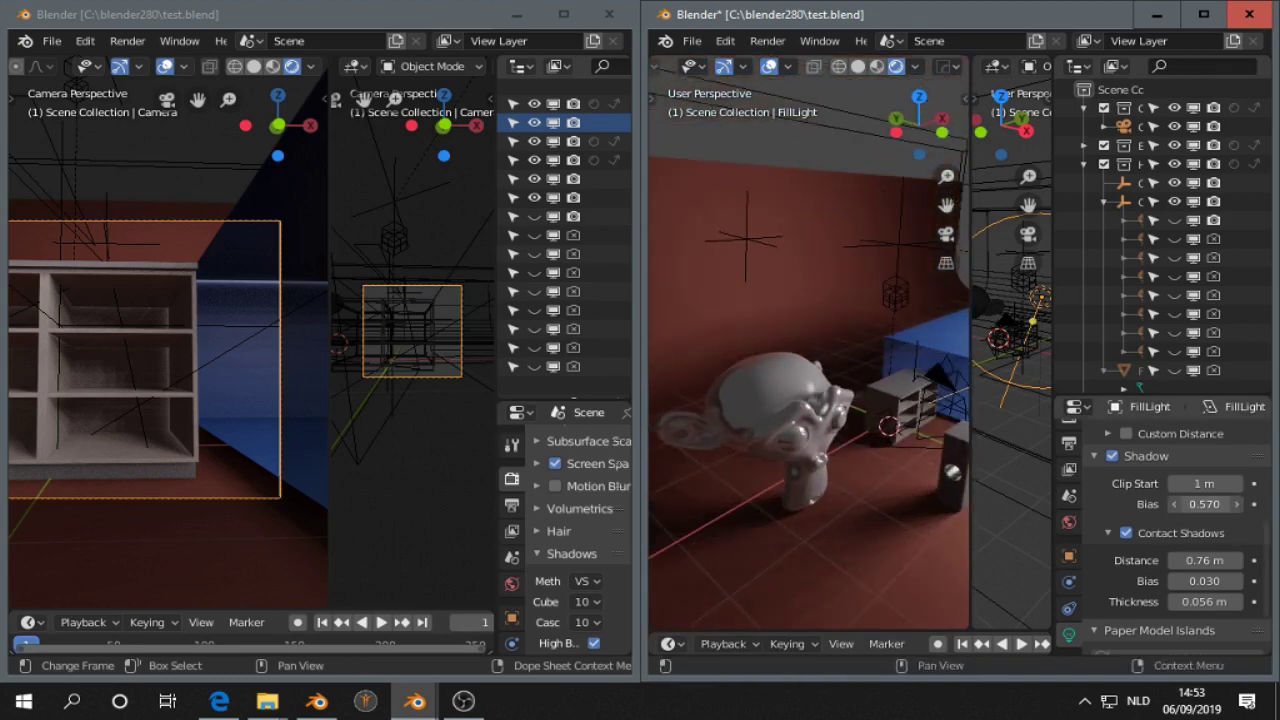
drag(1205, 504, 1240, 504)
drag(1205, 504, 1175, 504)
right_click(1201, 504)
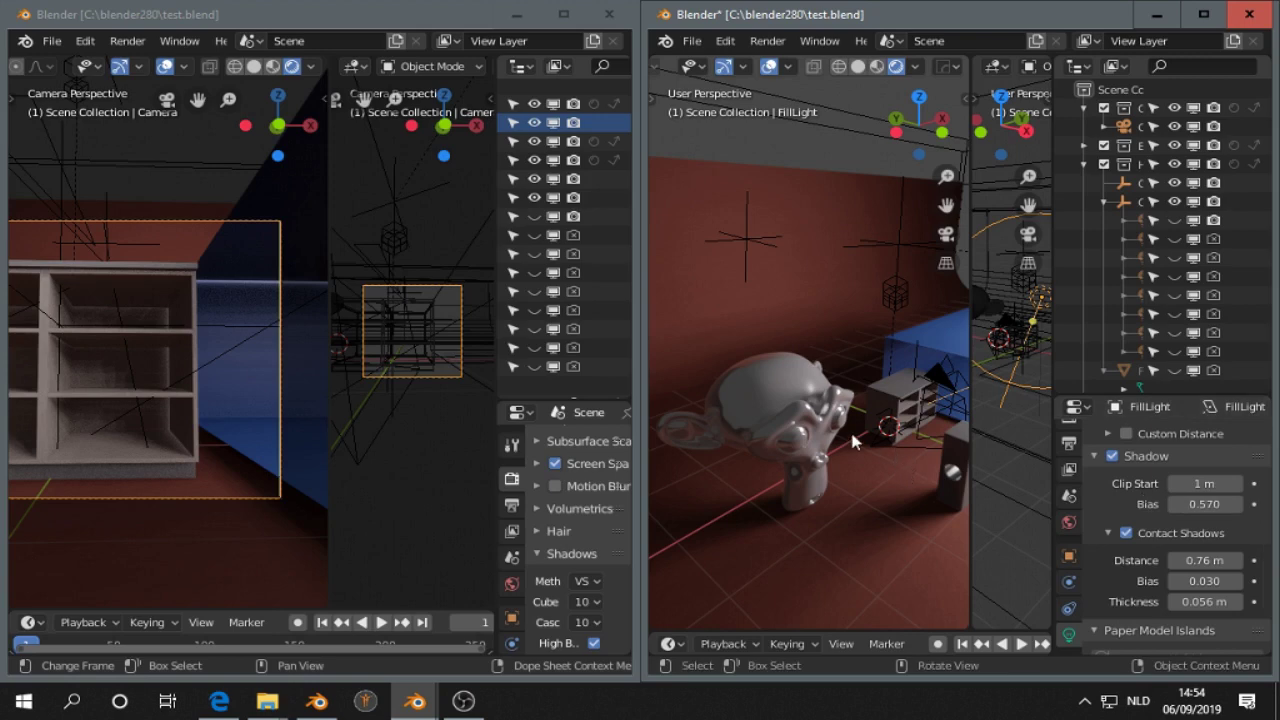
- Select the original Camera in front of the open shelf cabinet, make it the active camera and view the scene through it
key(KP_0)
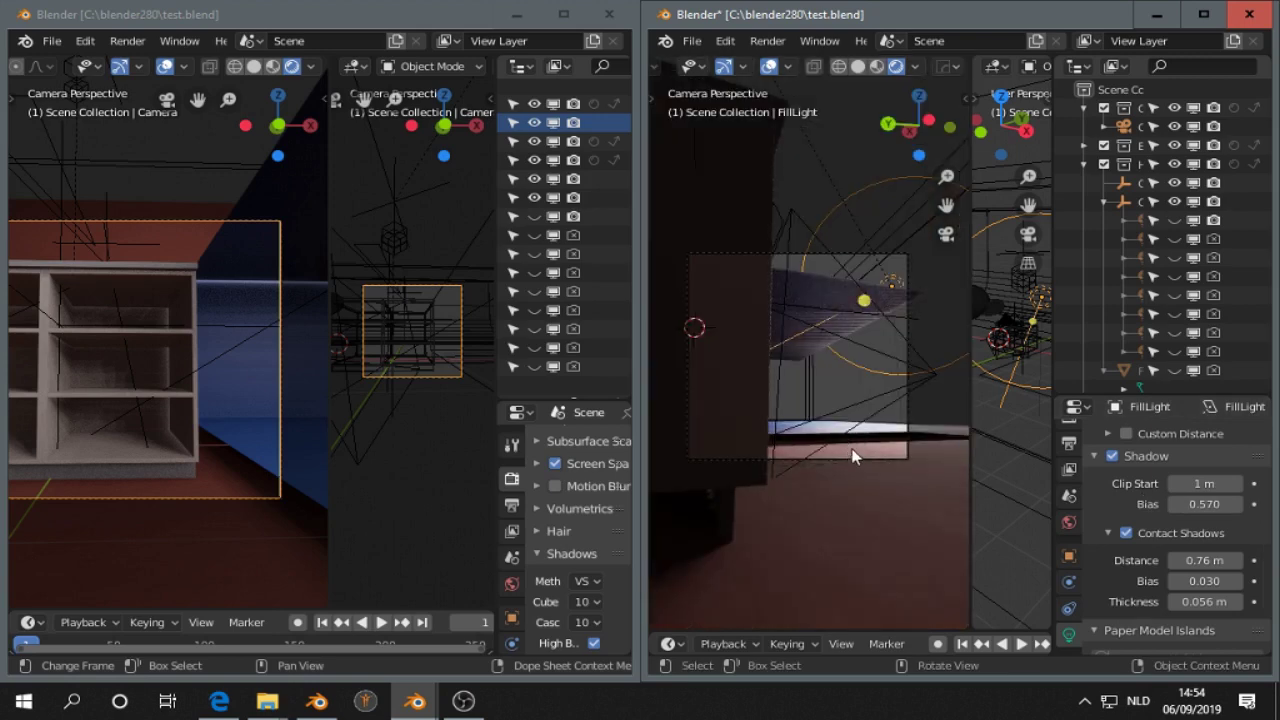
middle_drag(853, 456, 733, 452)
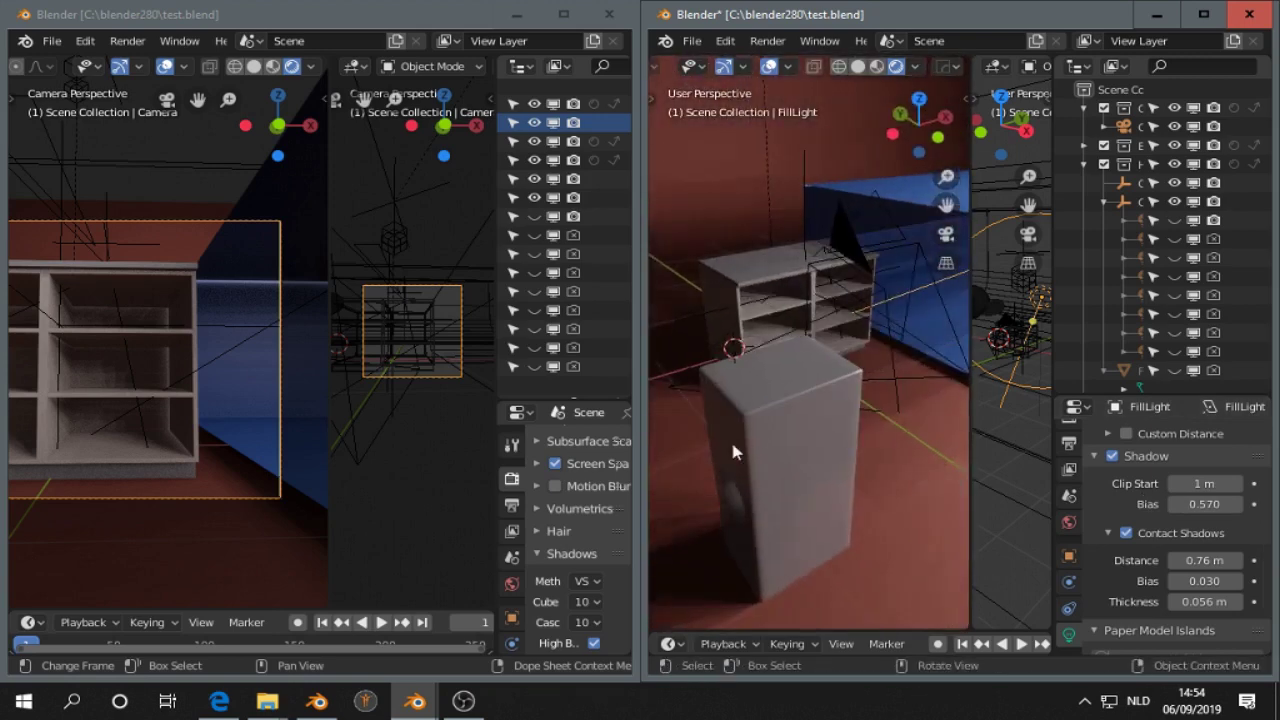
click(920, 386)
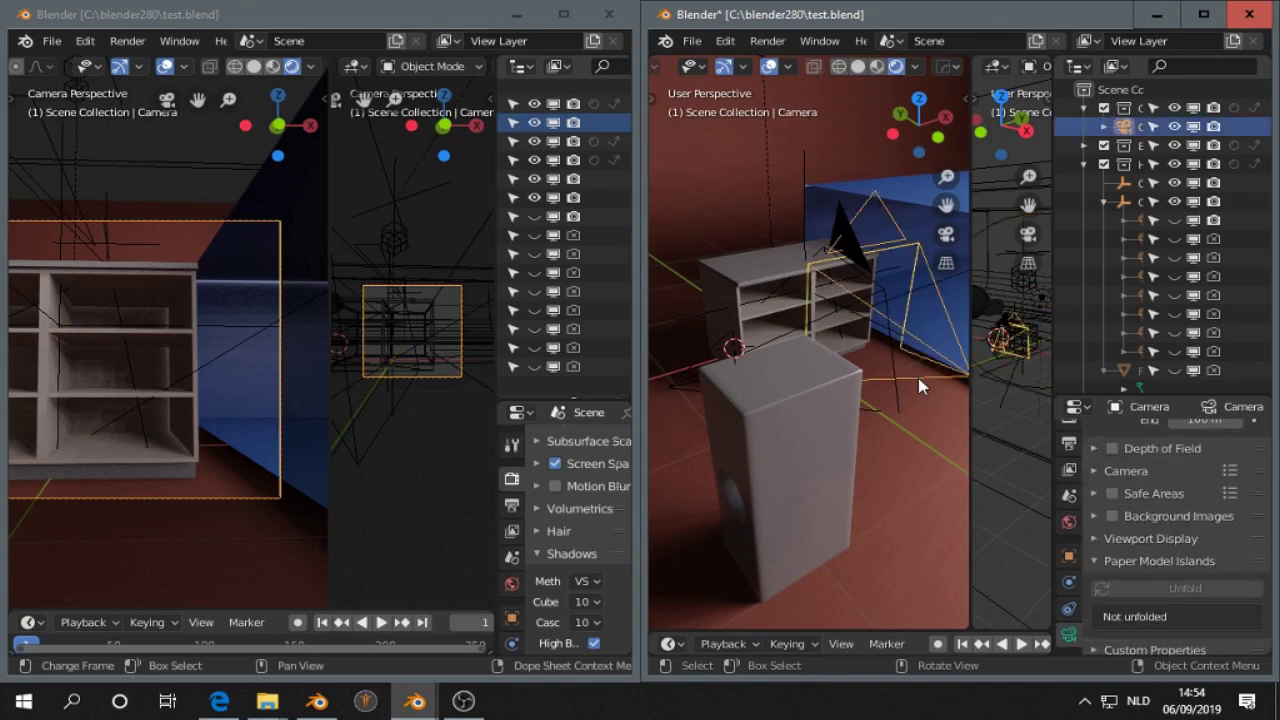
key(KP_0)
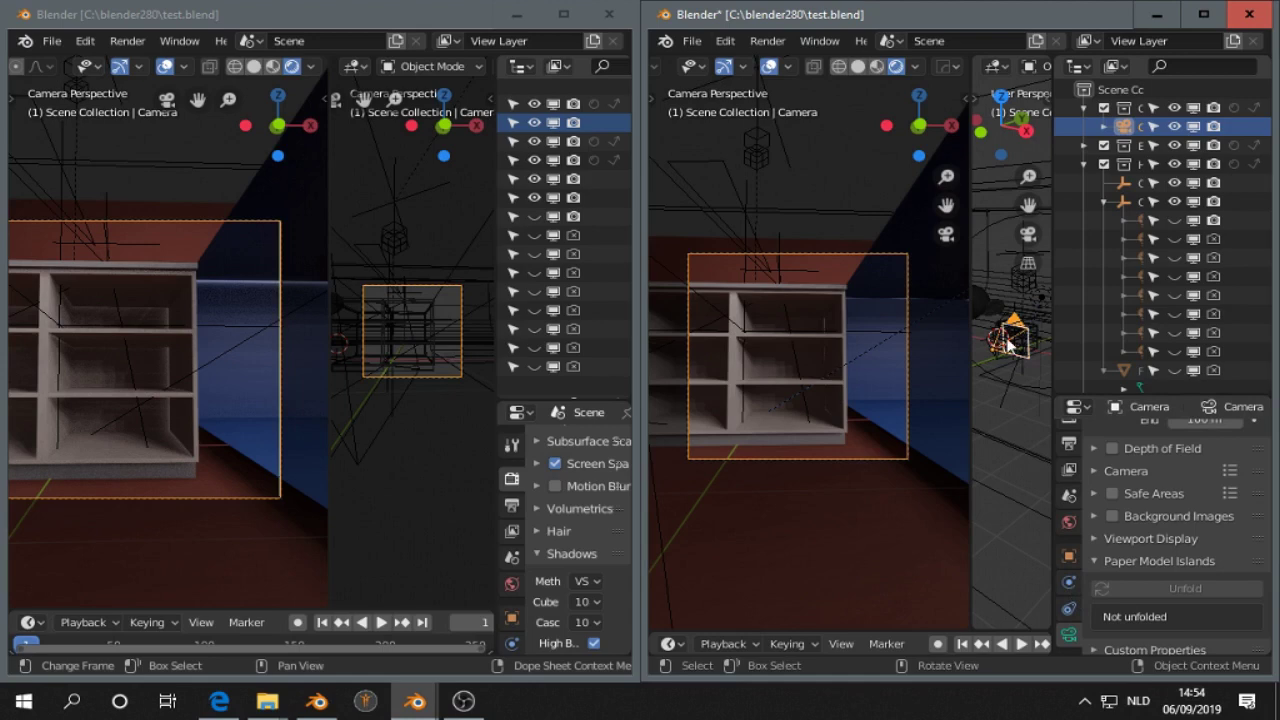
- Select the FillLight and set its shadow bias to 0.296 while viewing the open shelves
click(995, 381)
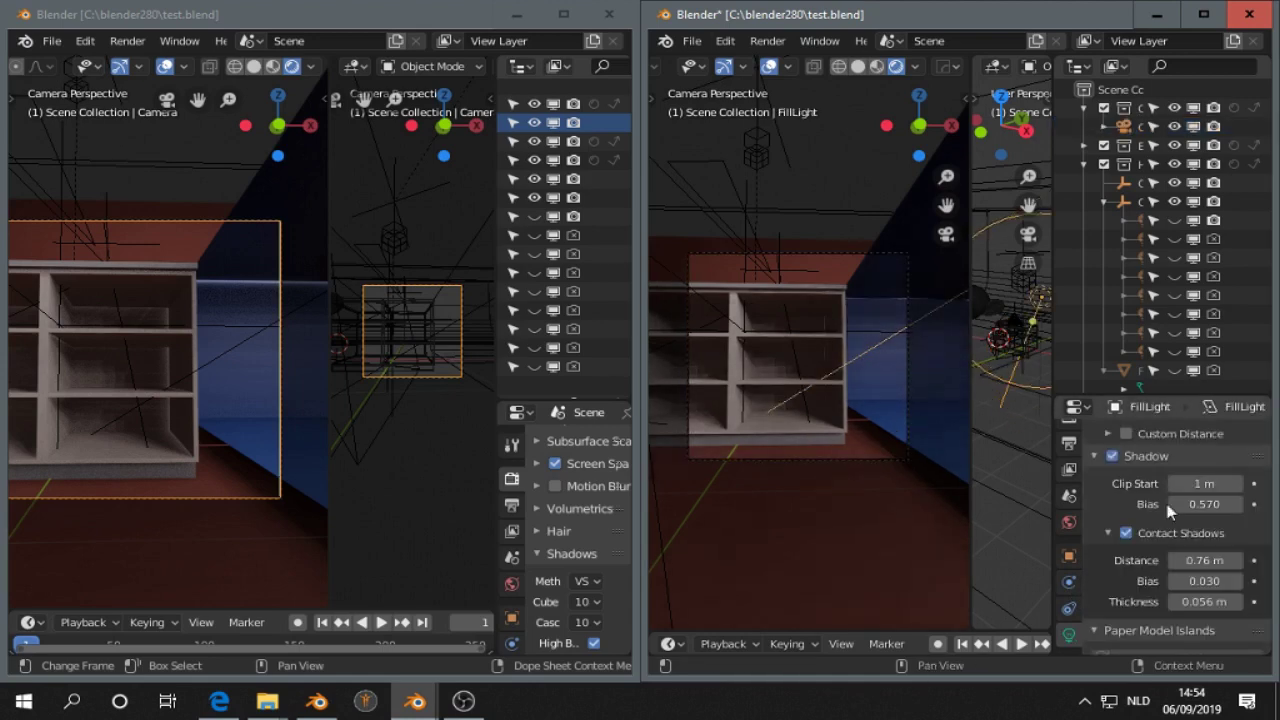
mouse_move(1205, 504)
mouse_down()
mouse_move(1170, 504)
mouse_move(1222, 506)
mouse_up()
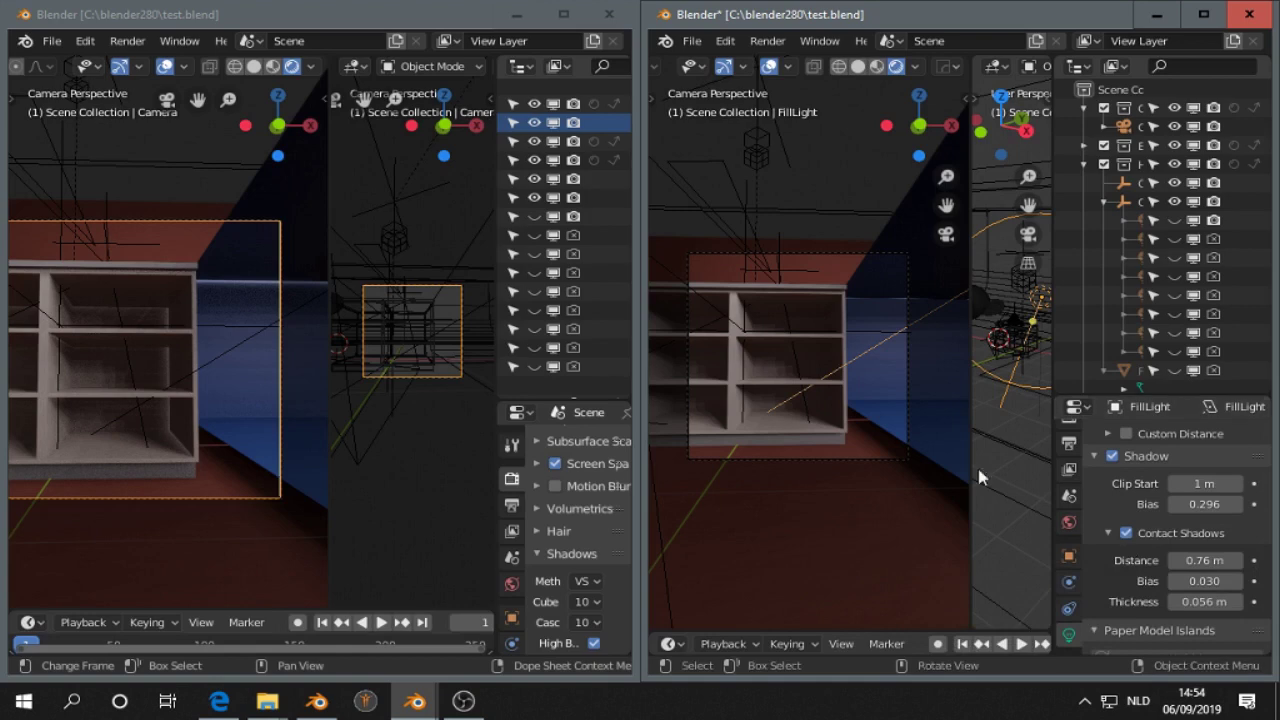
- Select the blue plane behind the cabinet, turn on its 0.03 m Solidify modifier in the viewport and inspect its shading from several sides
middle_drag(794, 345, 840, 443)
click(835, 436)
middle_drag(803, 397, 801, 273)
middle_drag(958, 416, 885, 440)
scroll(885, 438, up, 4)
middle_drag(818, 387, 876, 392)
scroll(869, 388, down, 1)
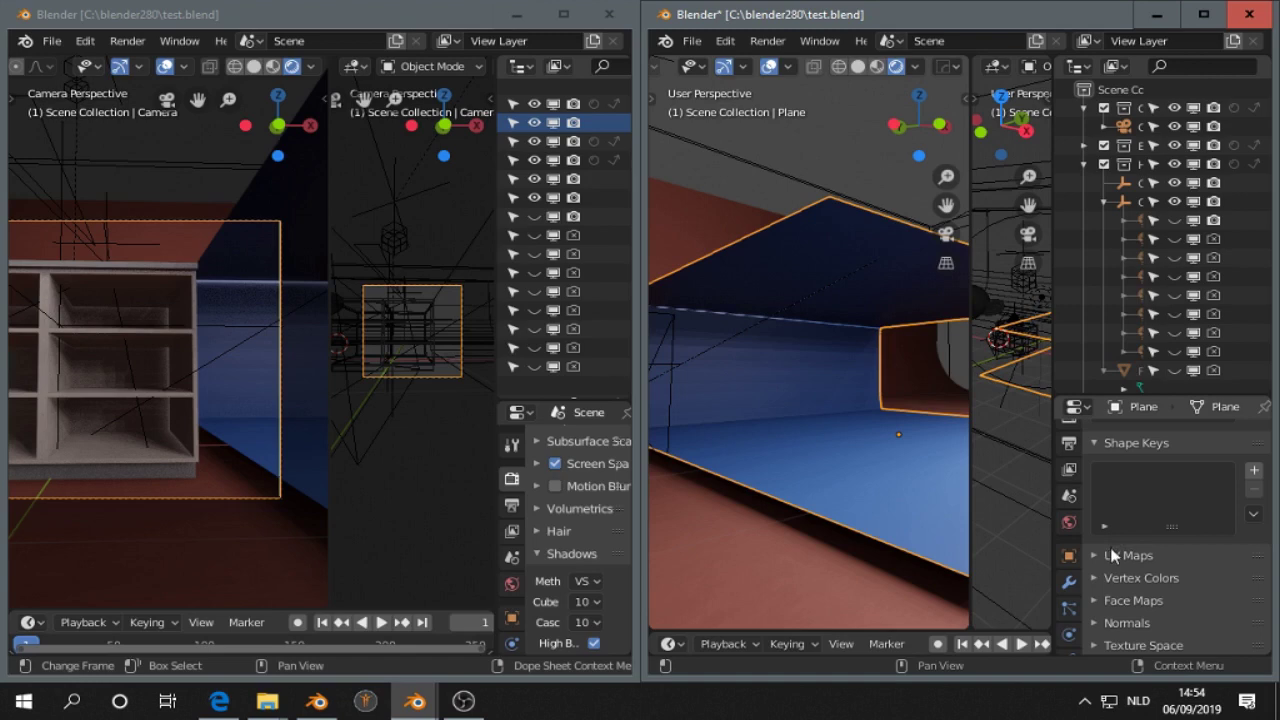
click(1069, 582)
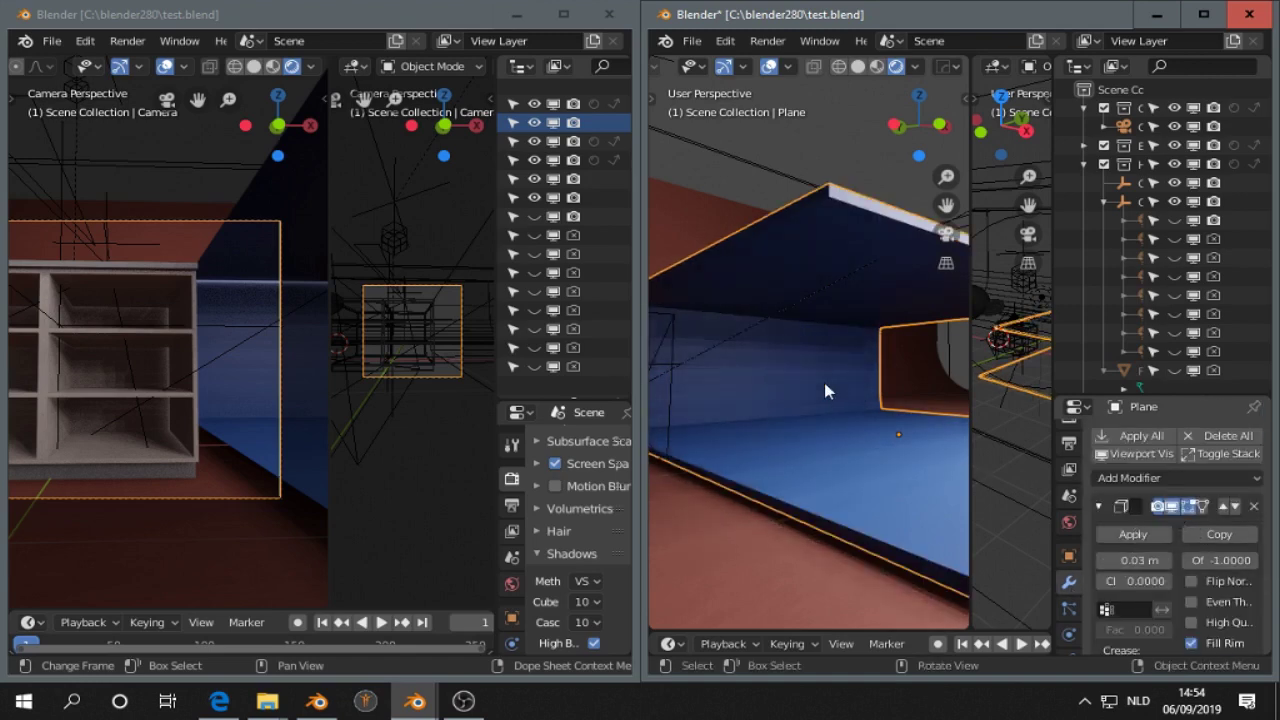
middle_drag(826, 389, 752, 367)
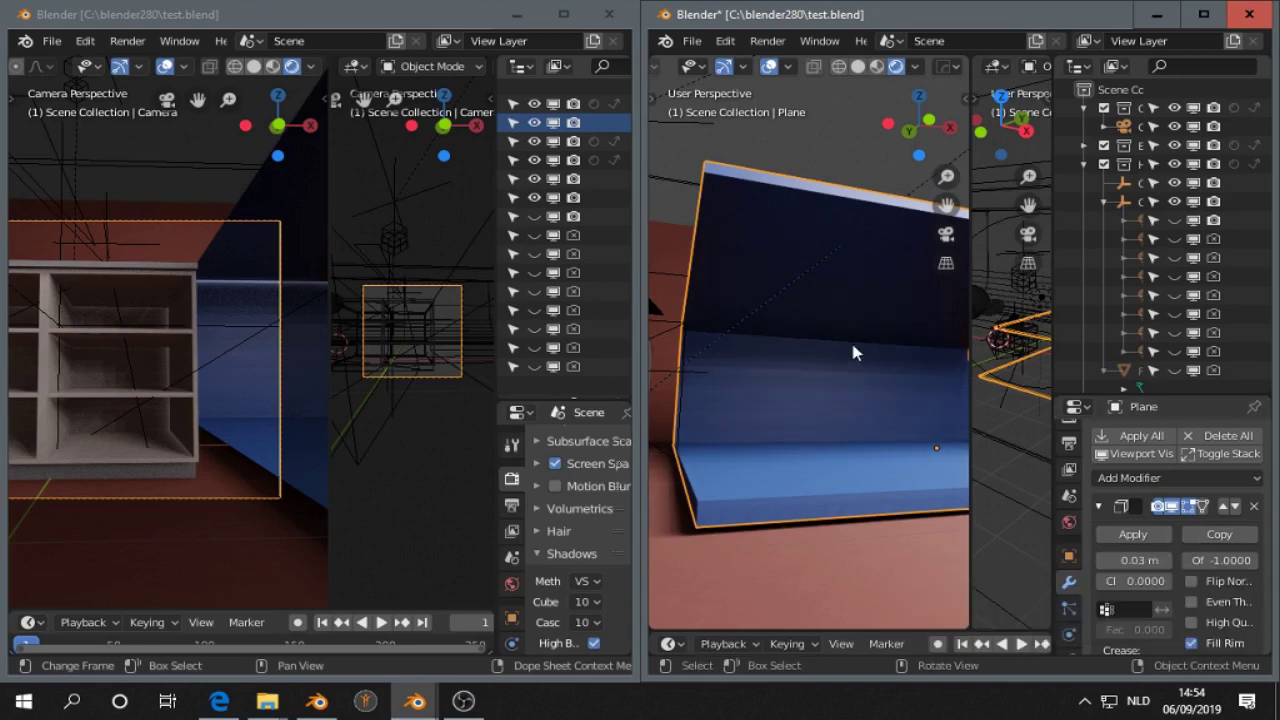
middle_drag(851, 349, 700, 438)
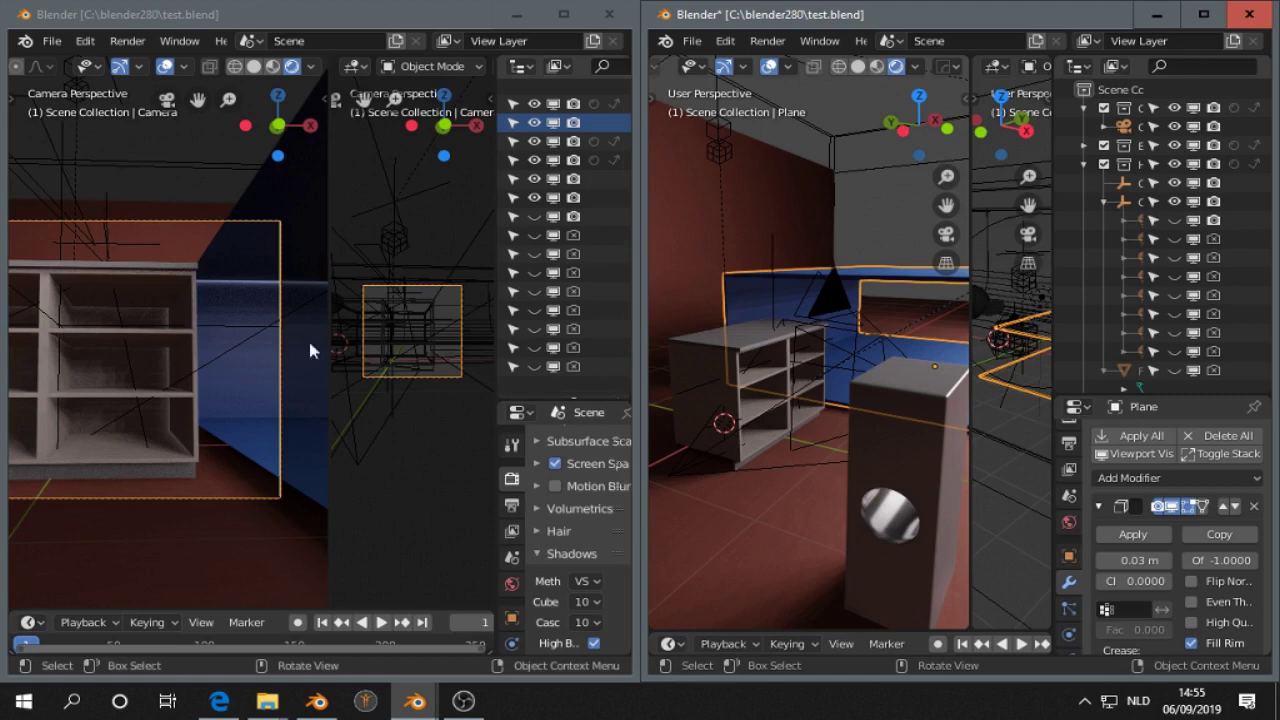